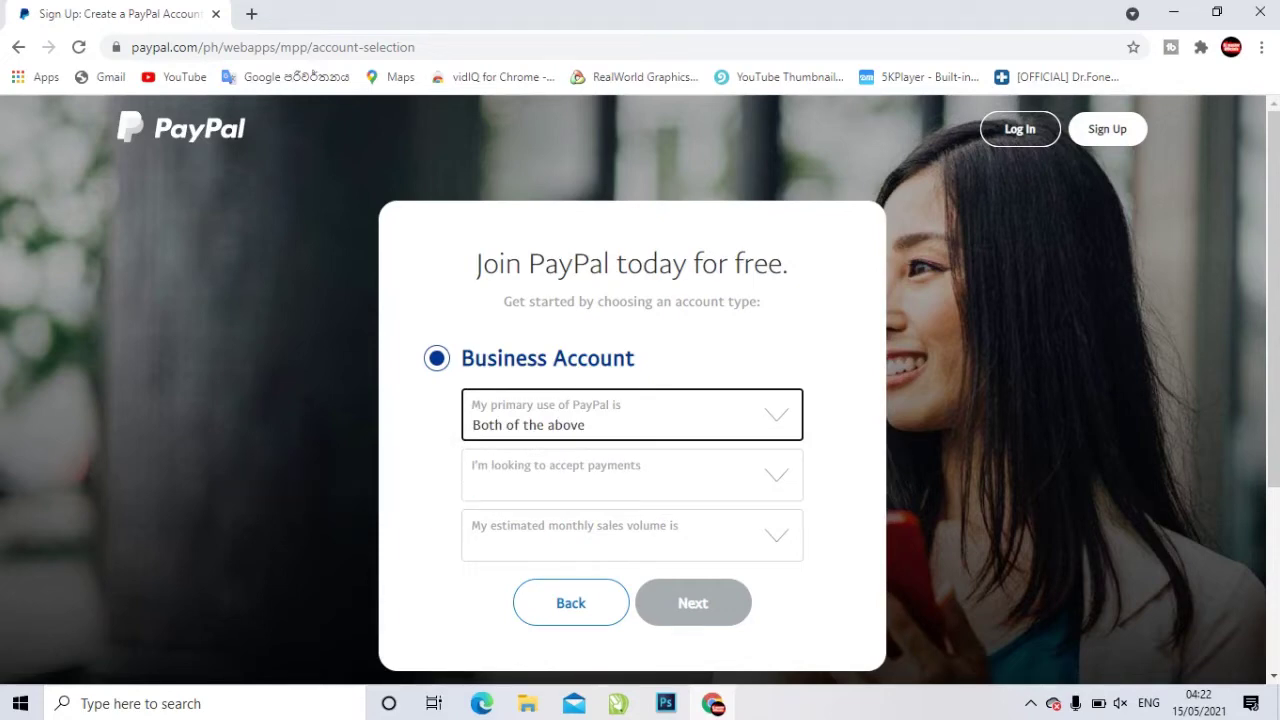
Answer that payments come via marketplace or freelancer platforms, with sales over $4Mil PHP monthly
key("Tab")
key("alt+Down")
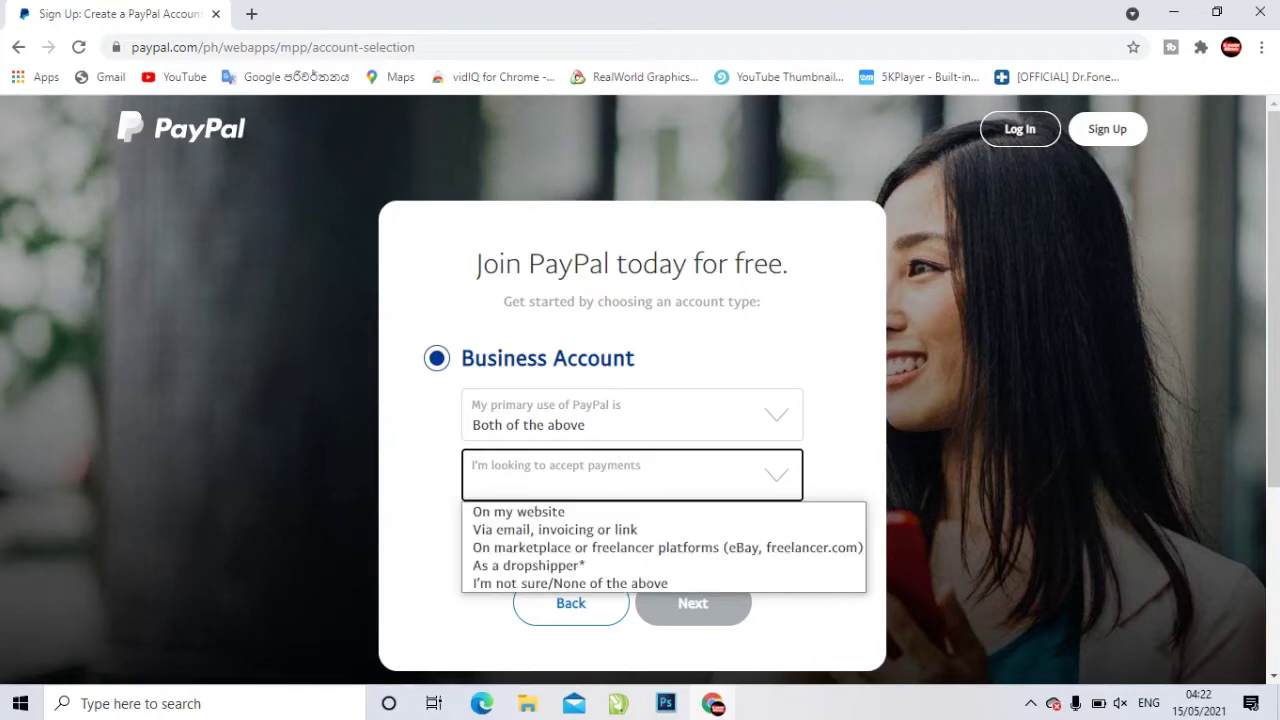
key("Down")
key("Down")
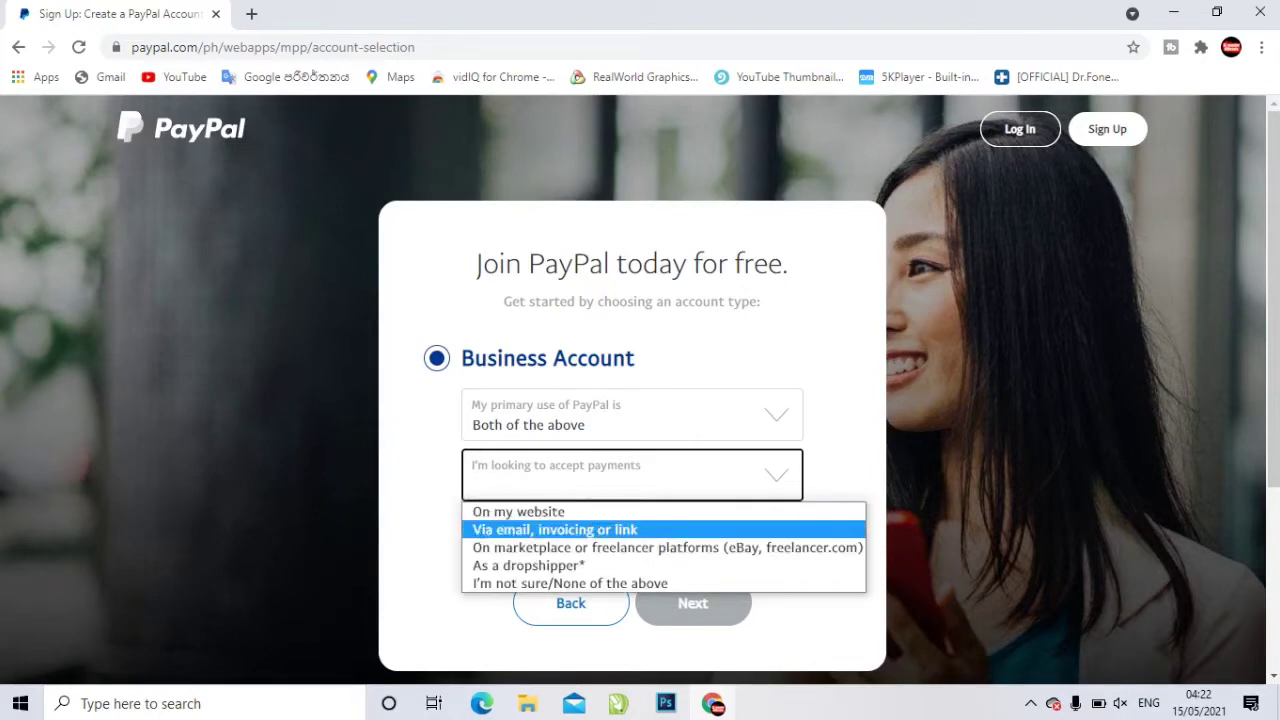
key("Down")
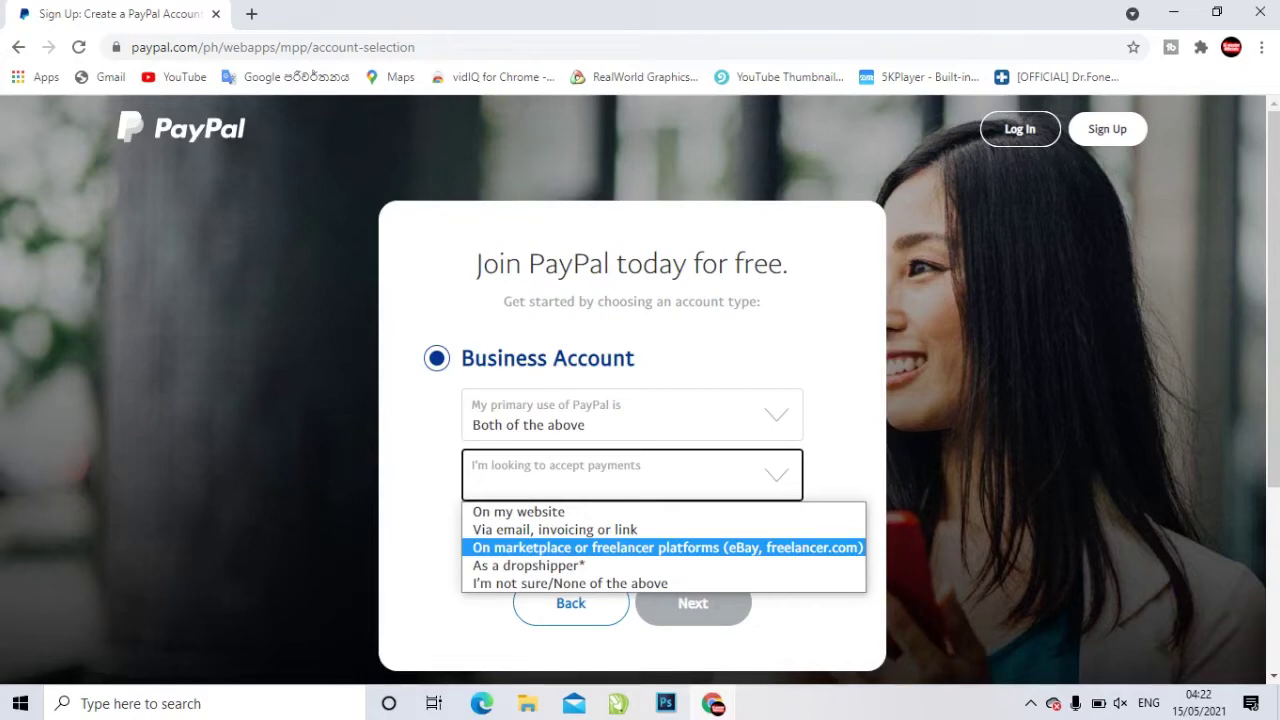
key("Return")
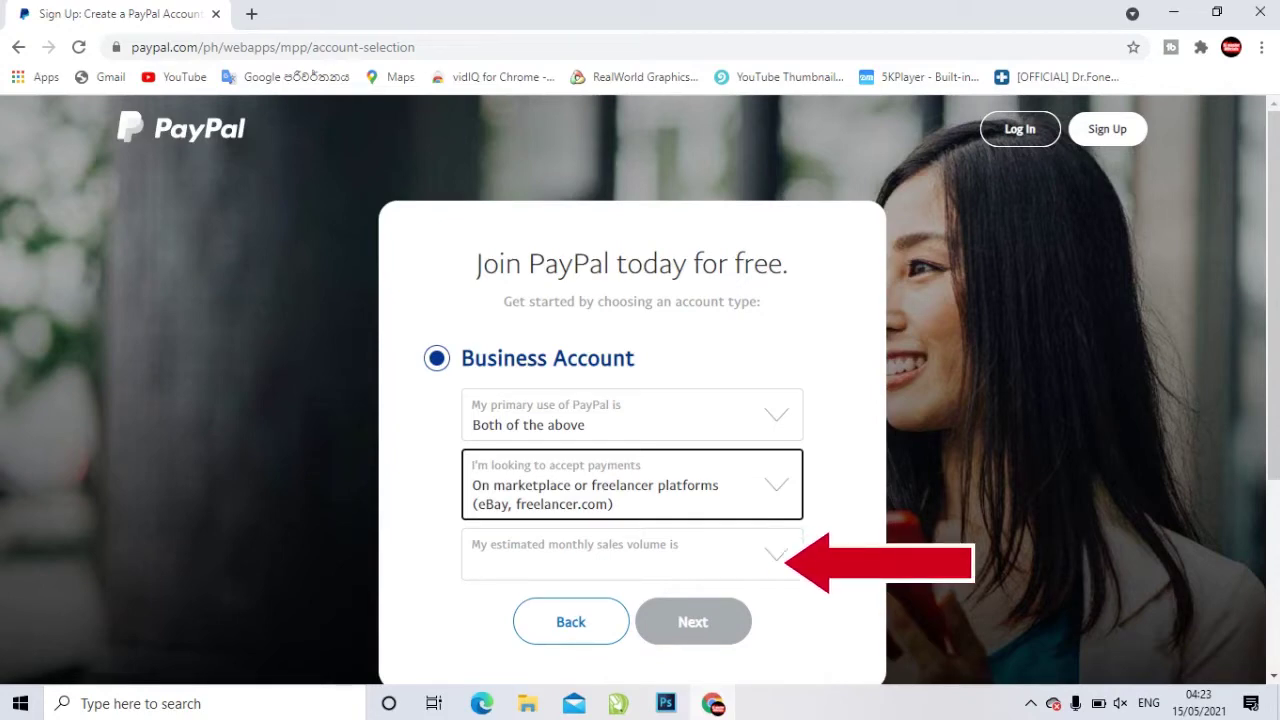
left_click(620, 554)
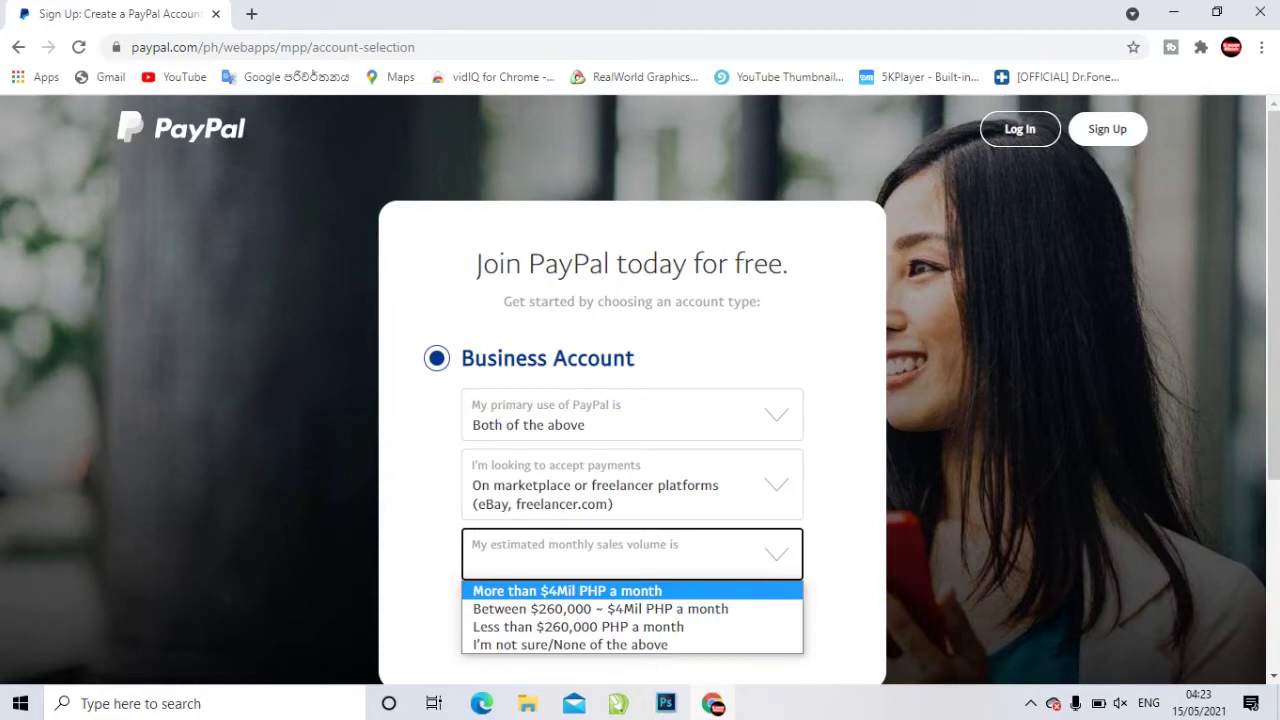
key("Return")
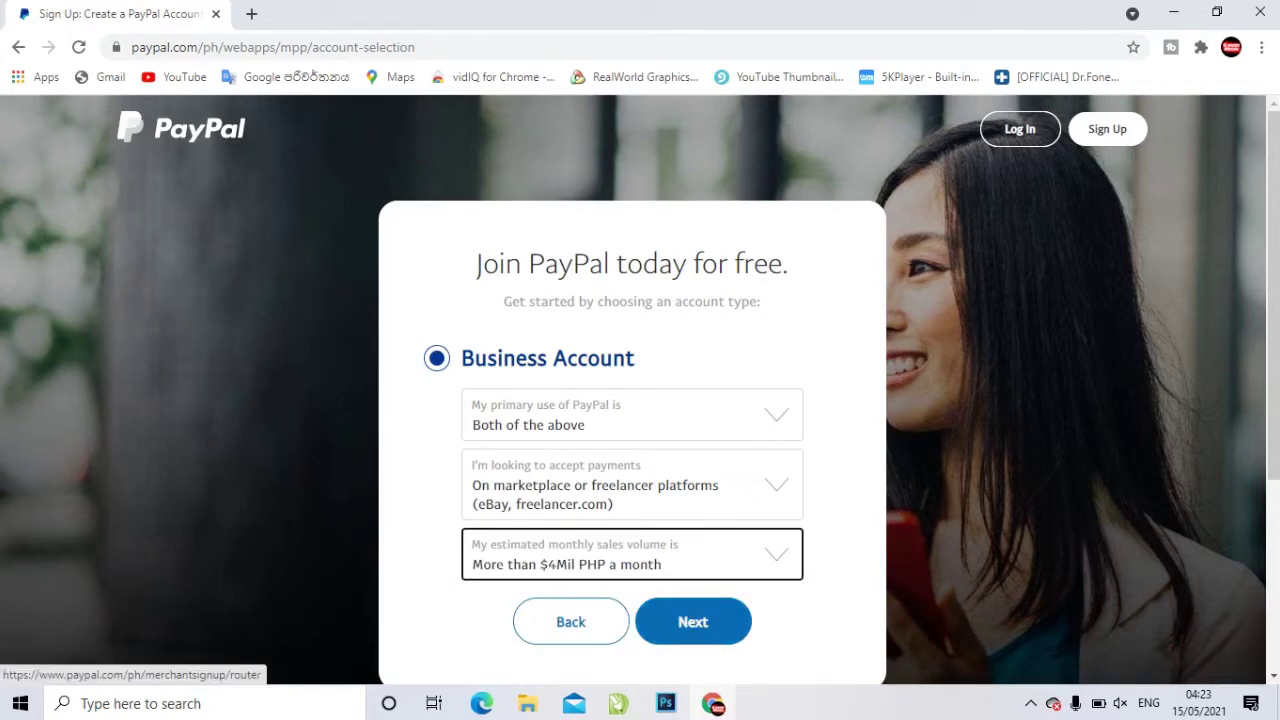
left_click(693, 622)
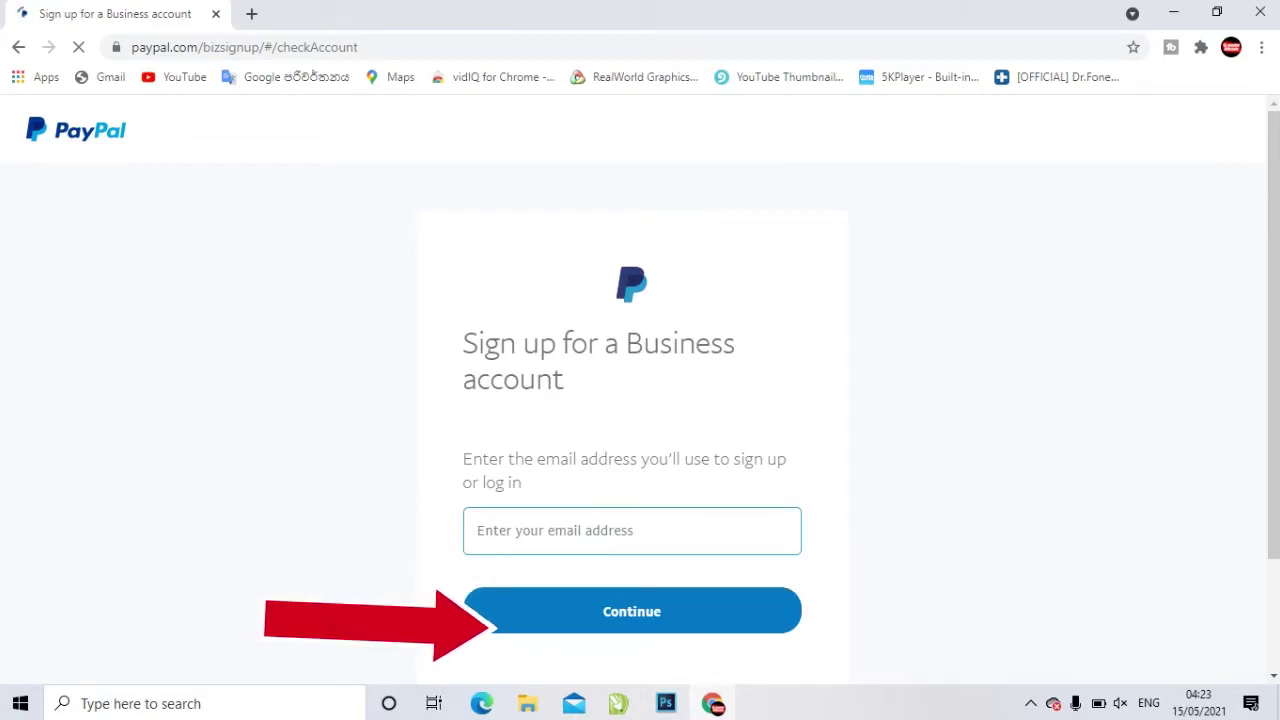
Submit the sign-up e-mail, paste the account password, and accept the user agreement
left_click(478, 535)
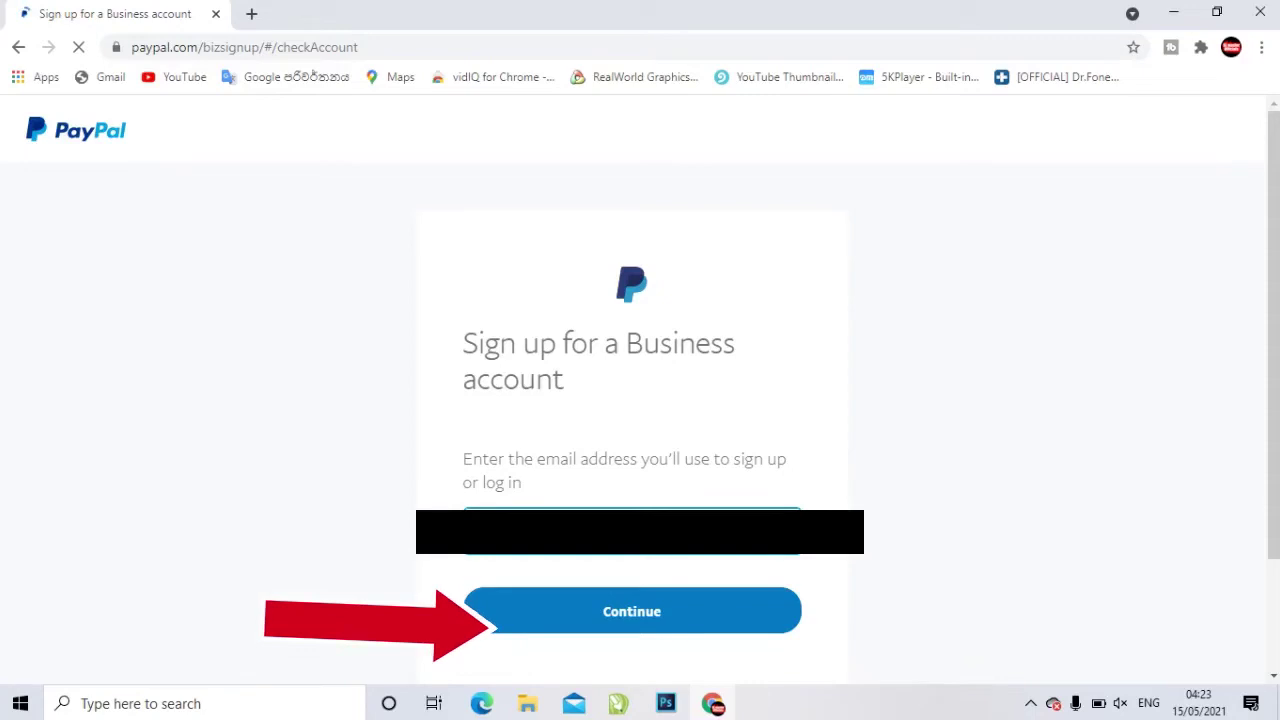
key("Return")
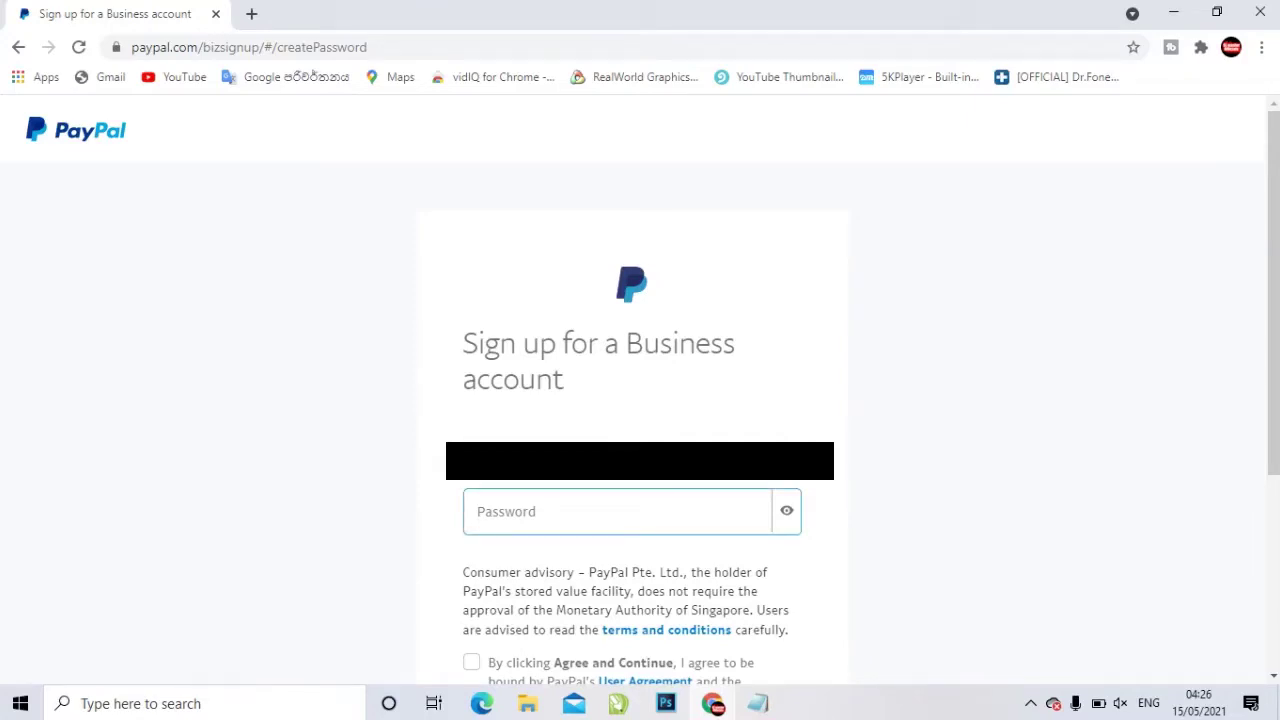
key("ctrl+v")
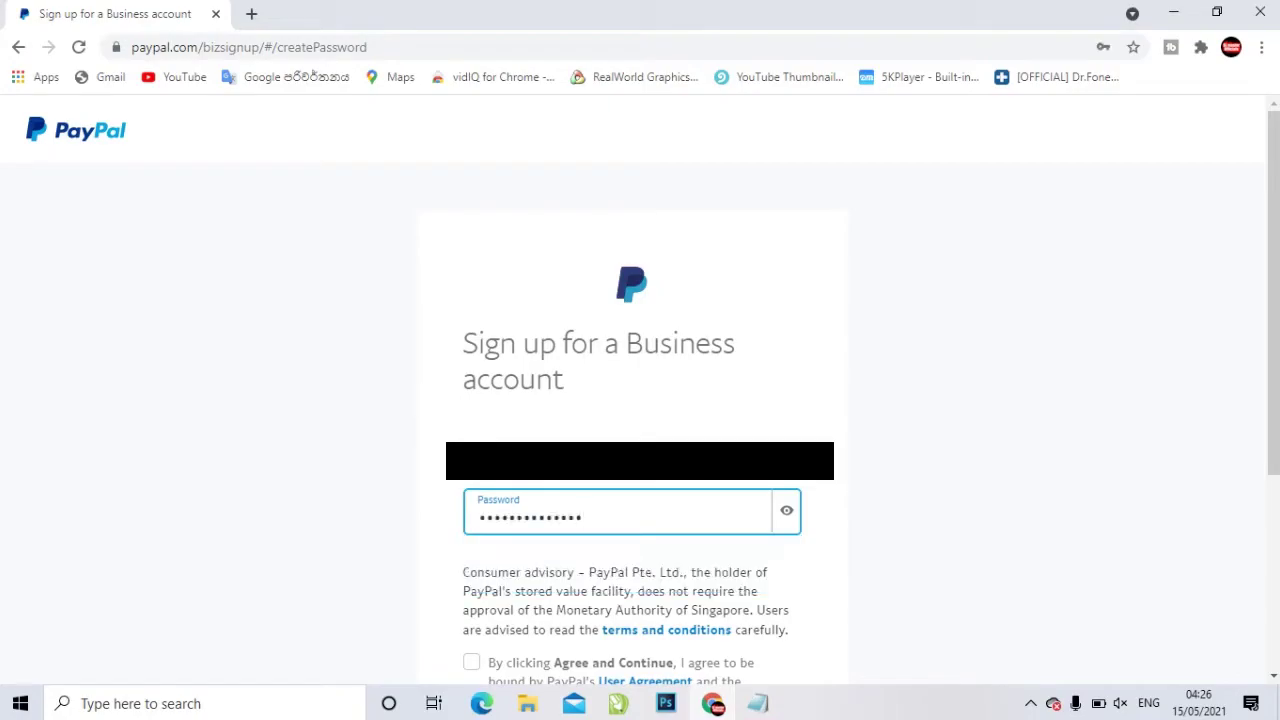
scroll(630, 580, "down", 2)
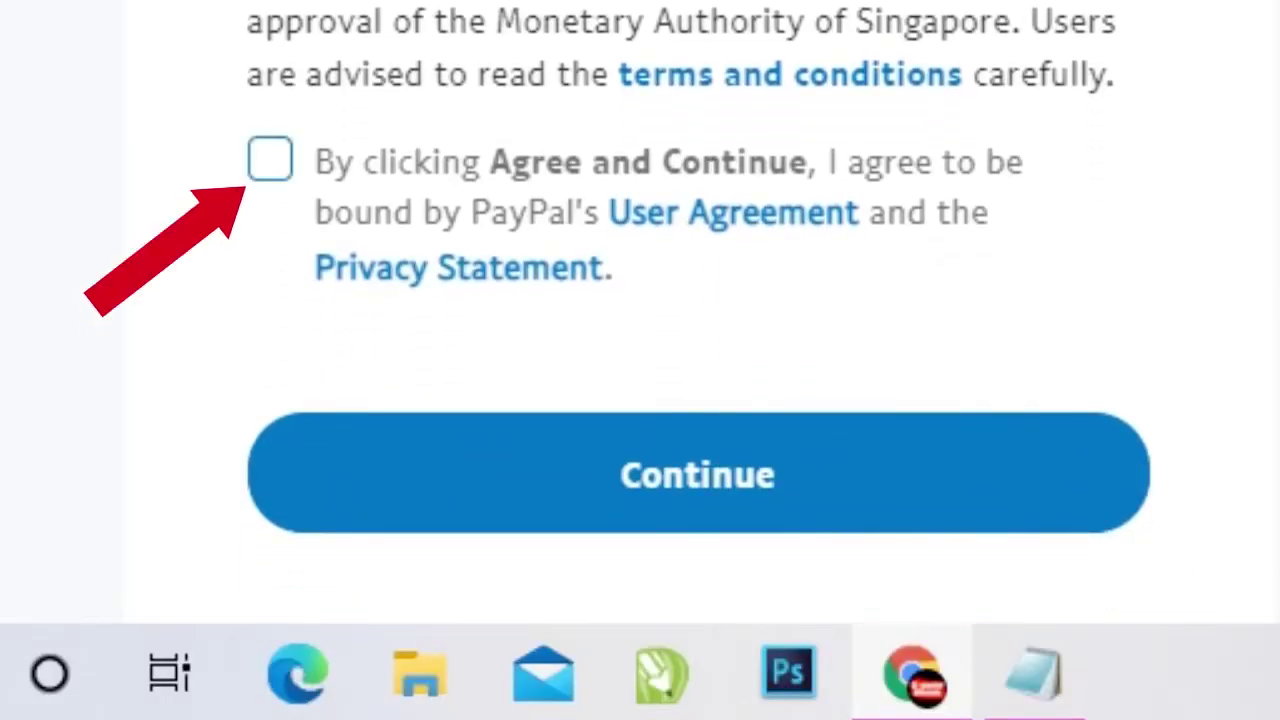
key("space")
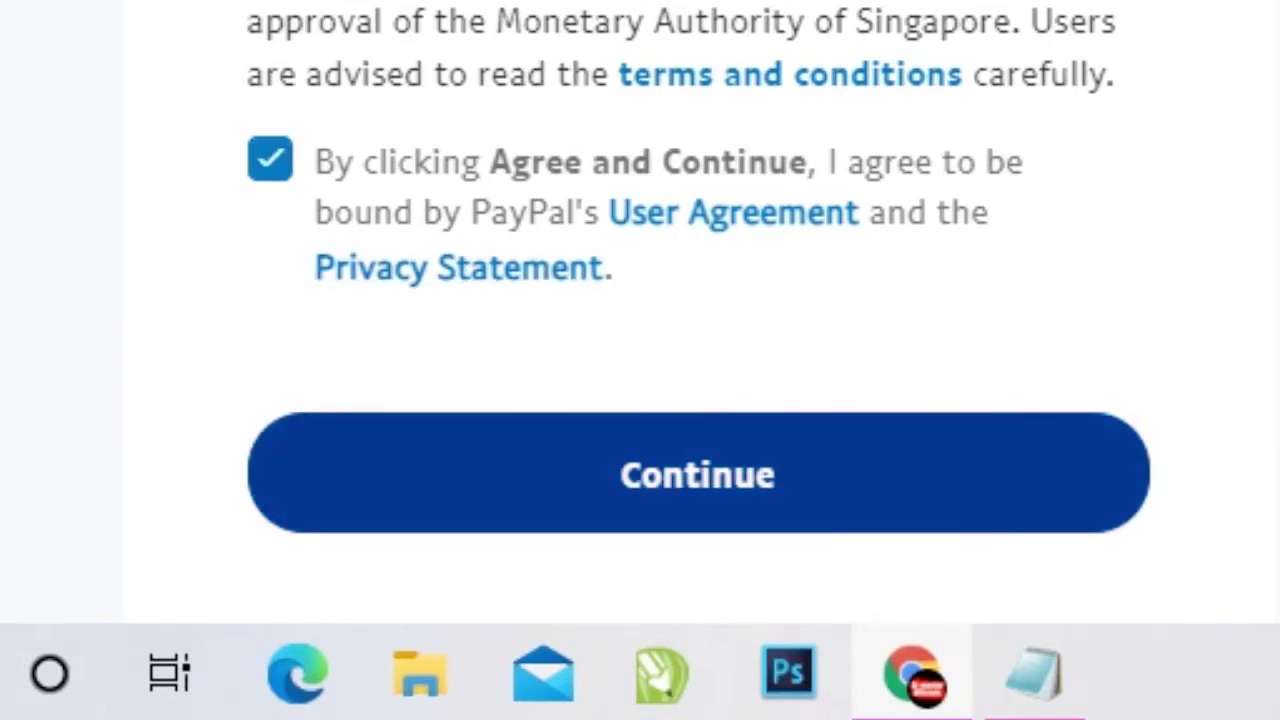
key("Return")
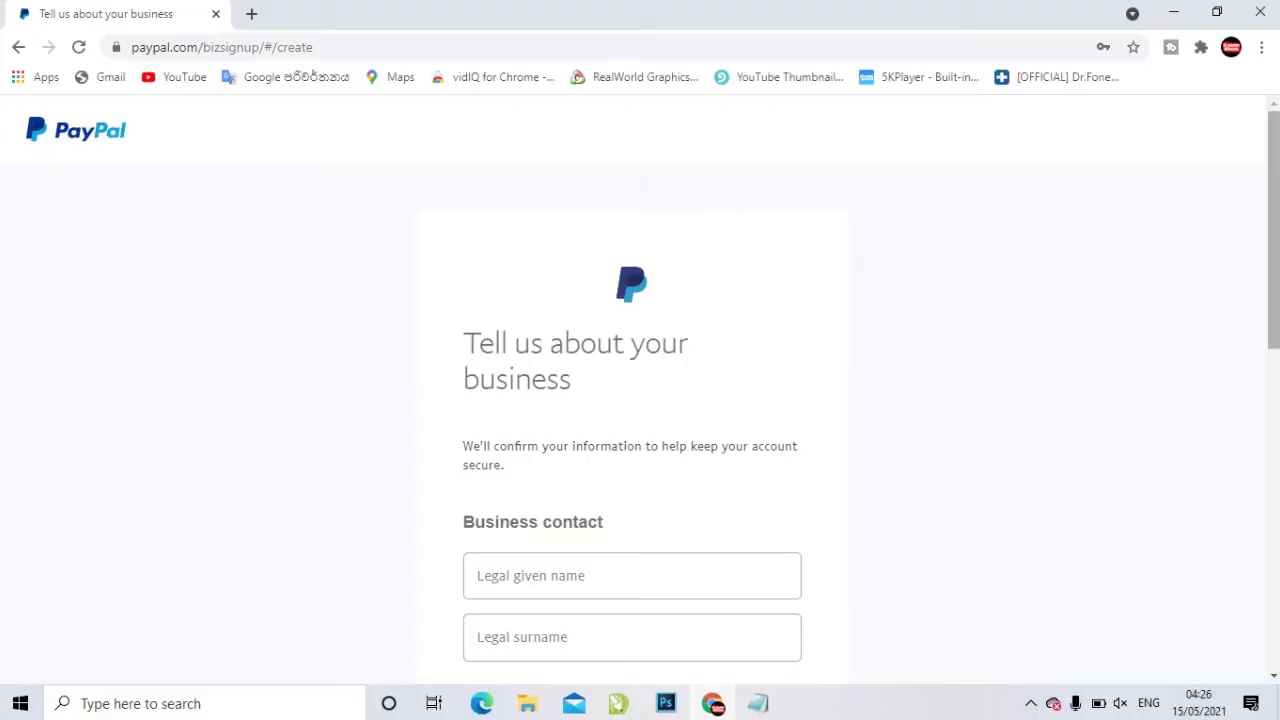
Enter the contact's legal given name and surname
key("Down")
key("Down")
key("Down")
key("Down")
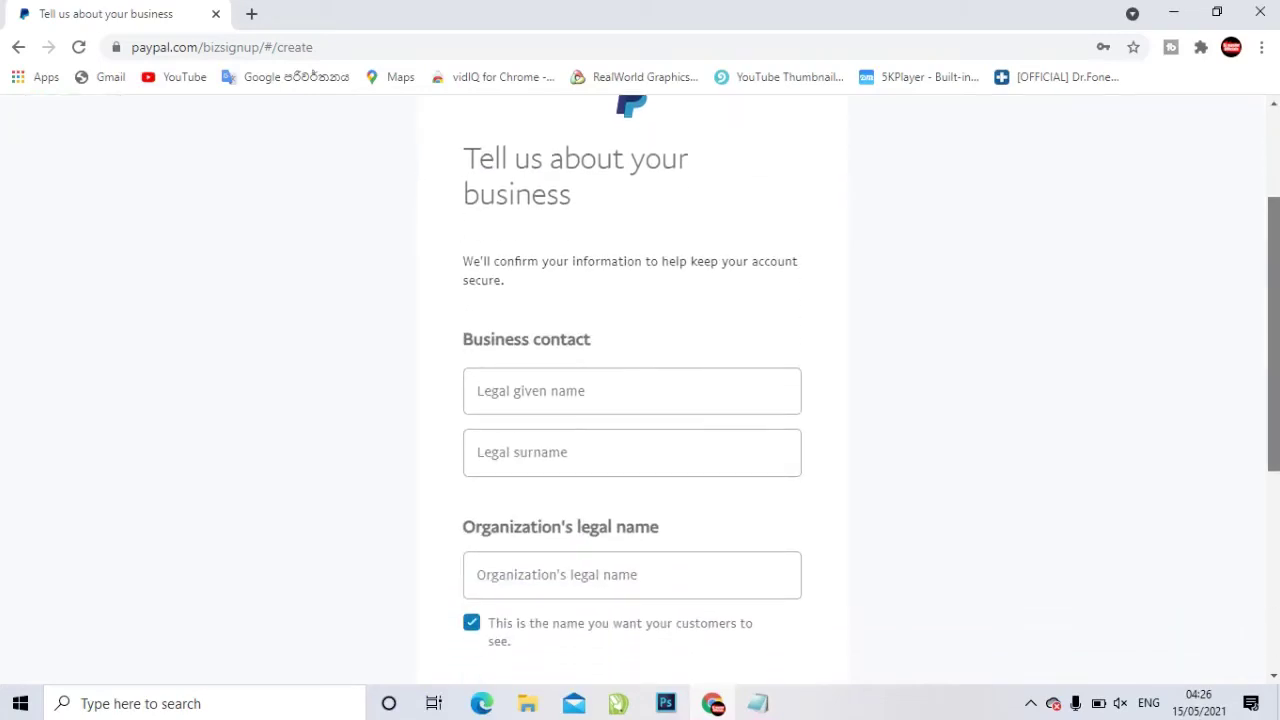
key("Down")
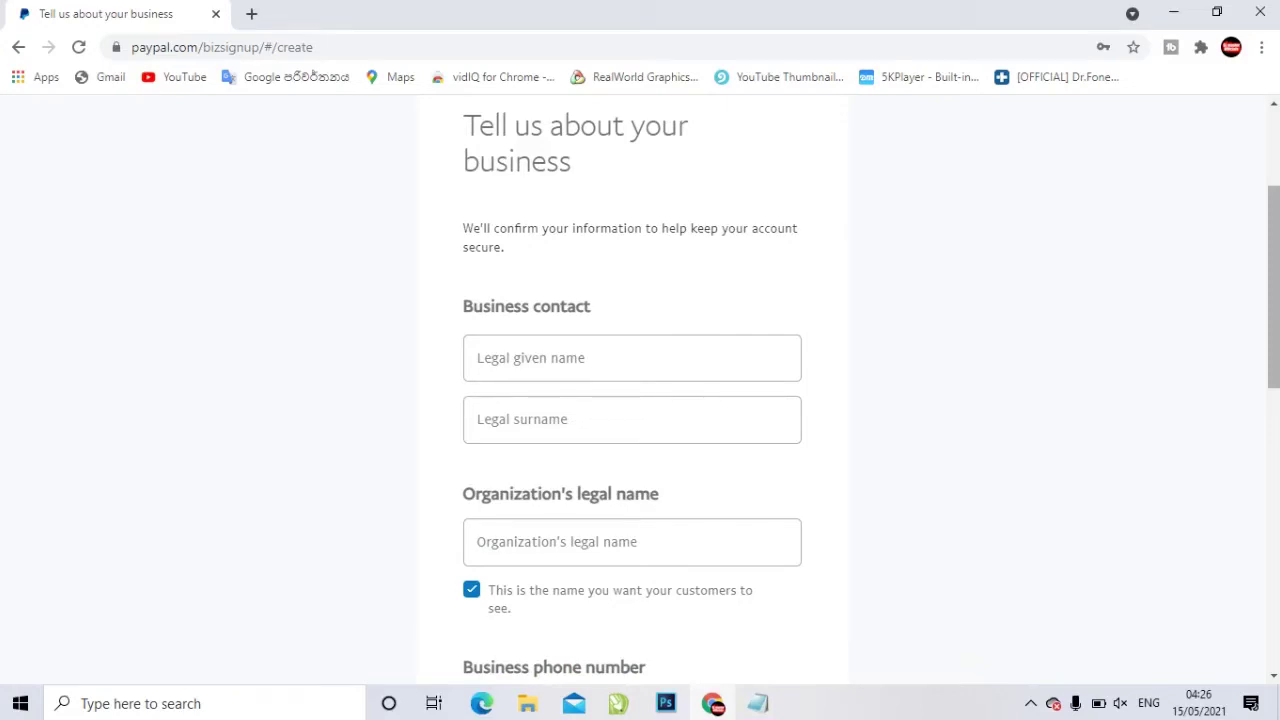
left_click(631, 358)
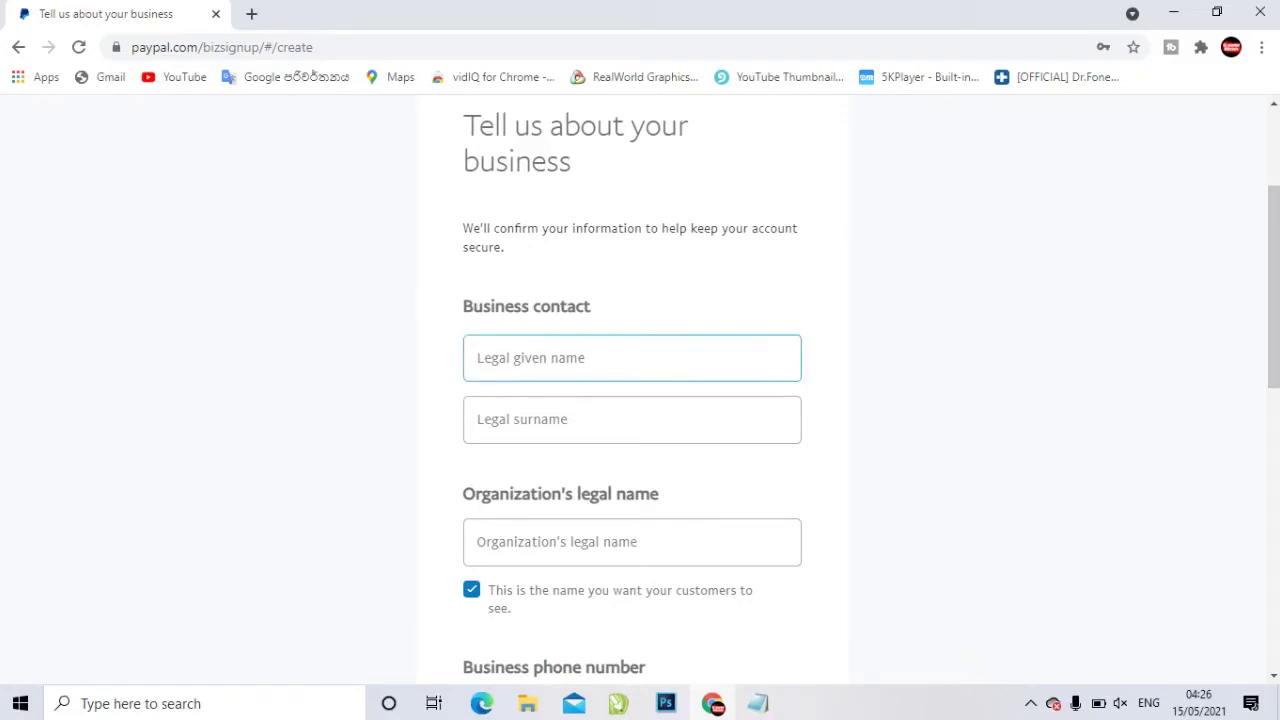
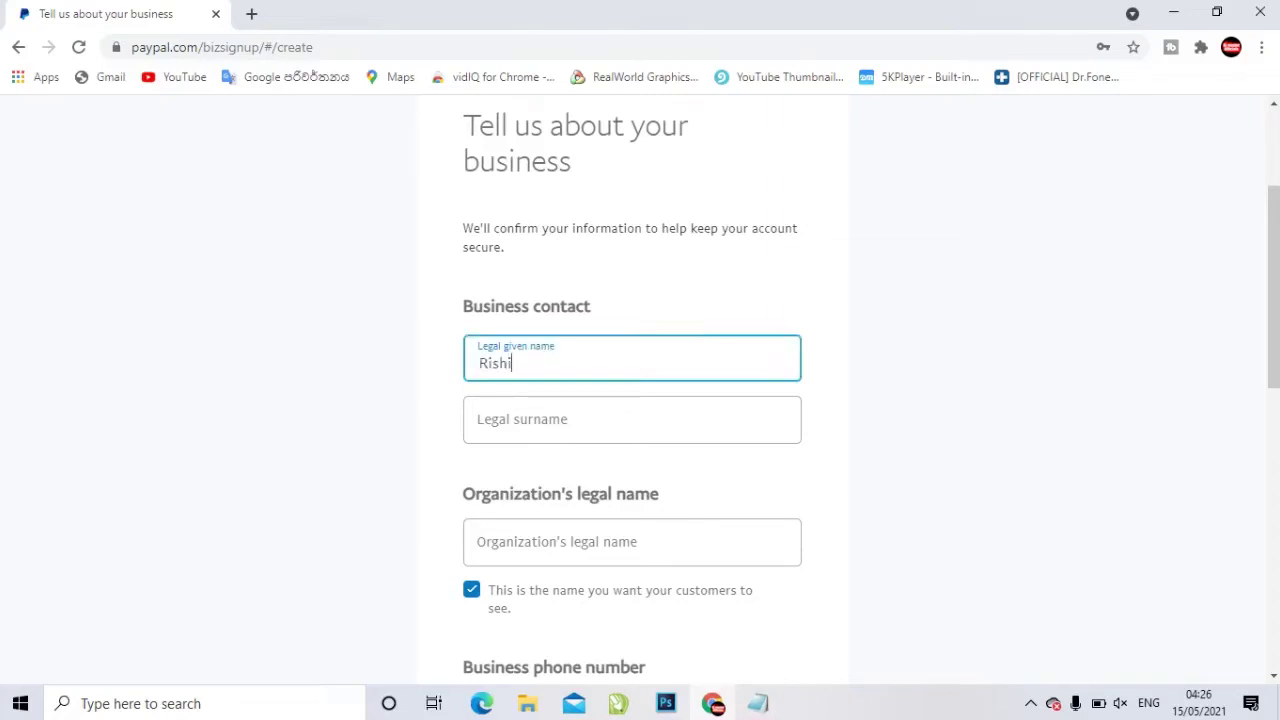
left_click(631, 420)
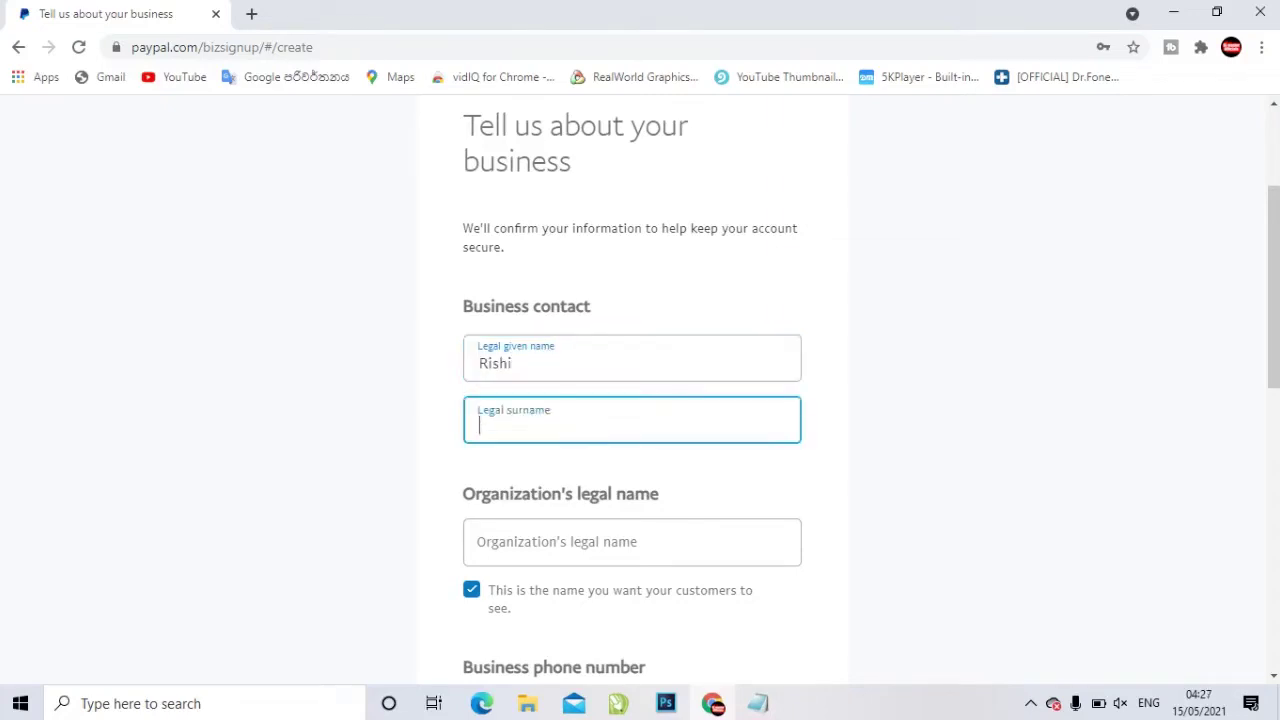
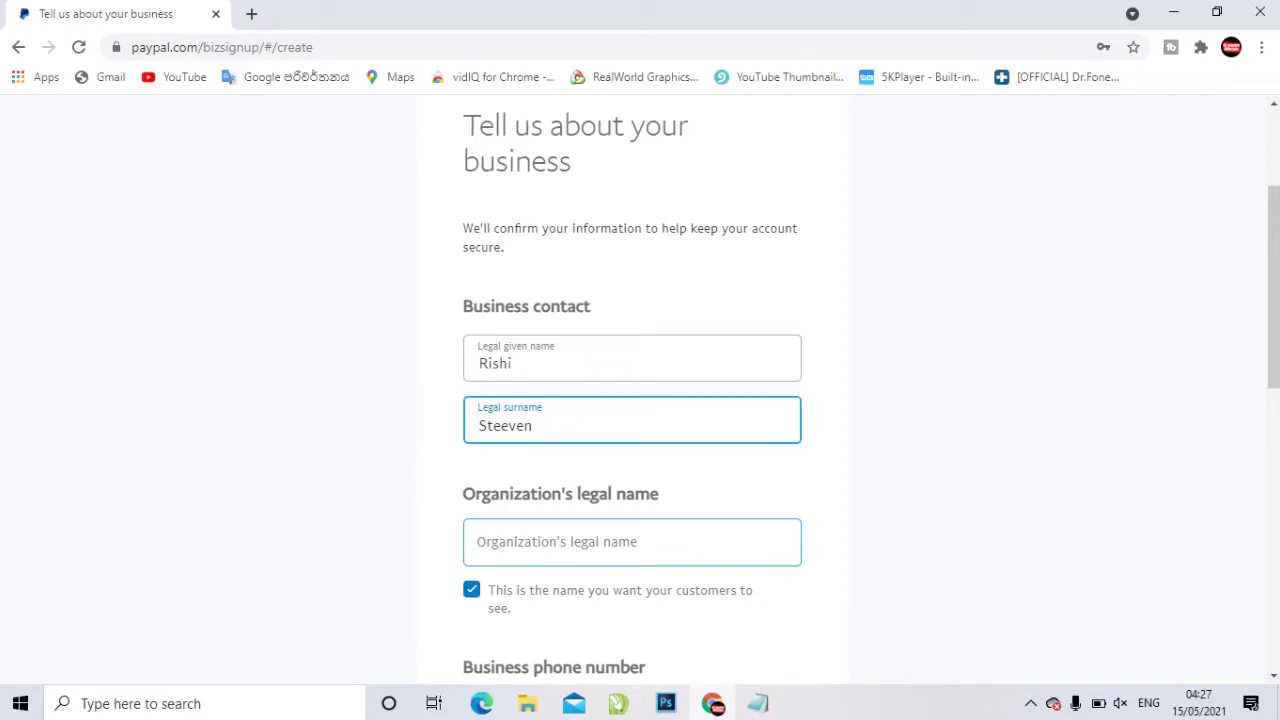
Enter 'SL Master Officials' as the organization's legal name
key("Tab")
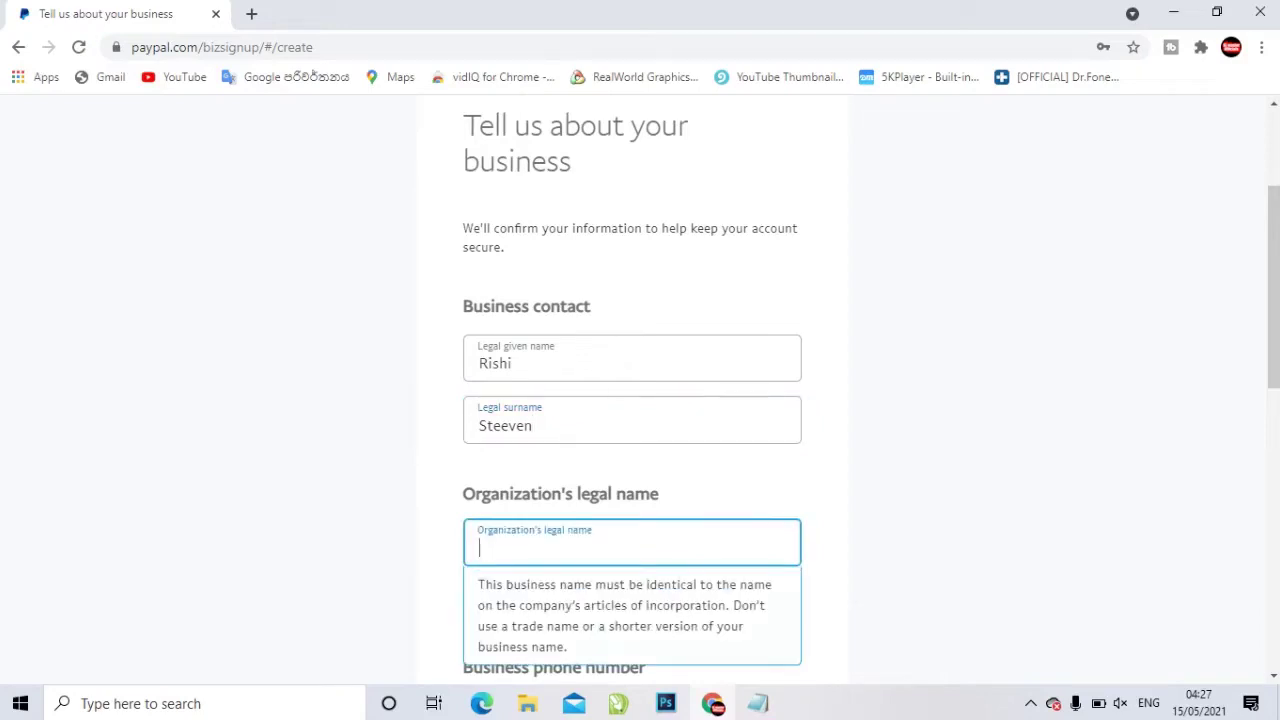
type("S")
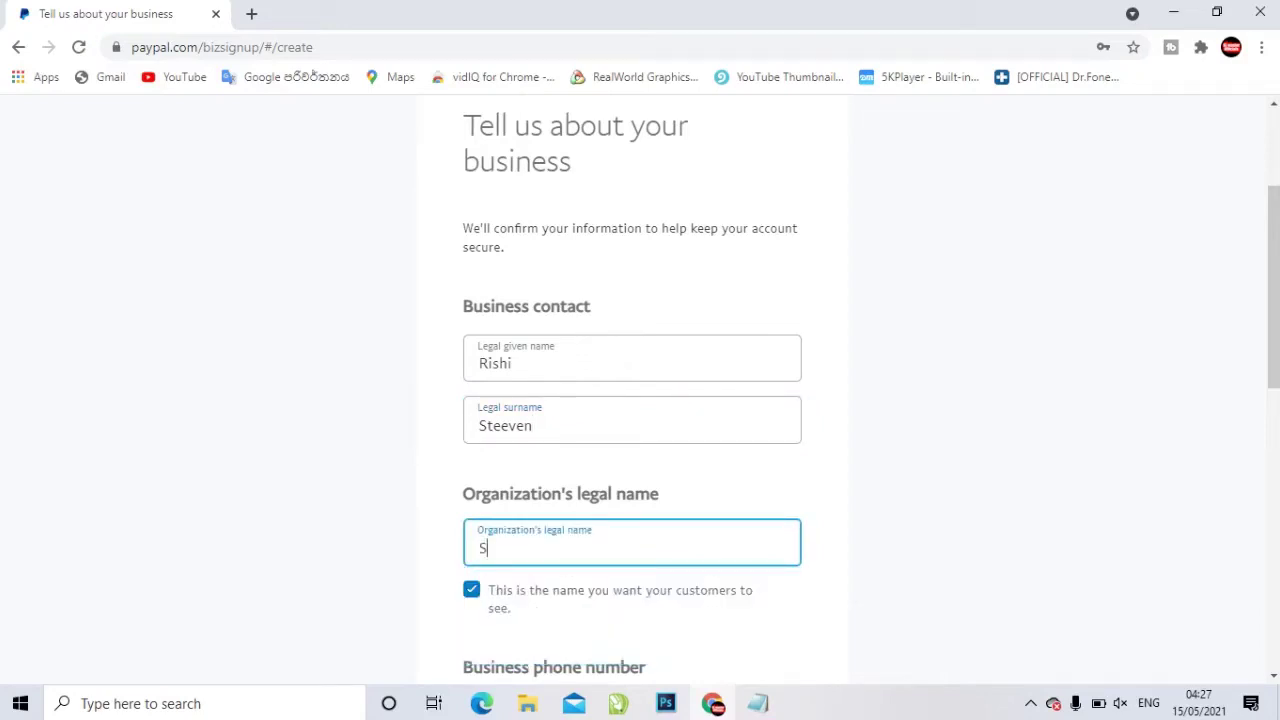
type("L Master Officials")
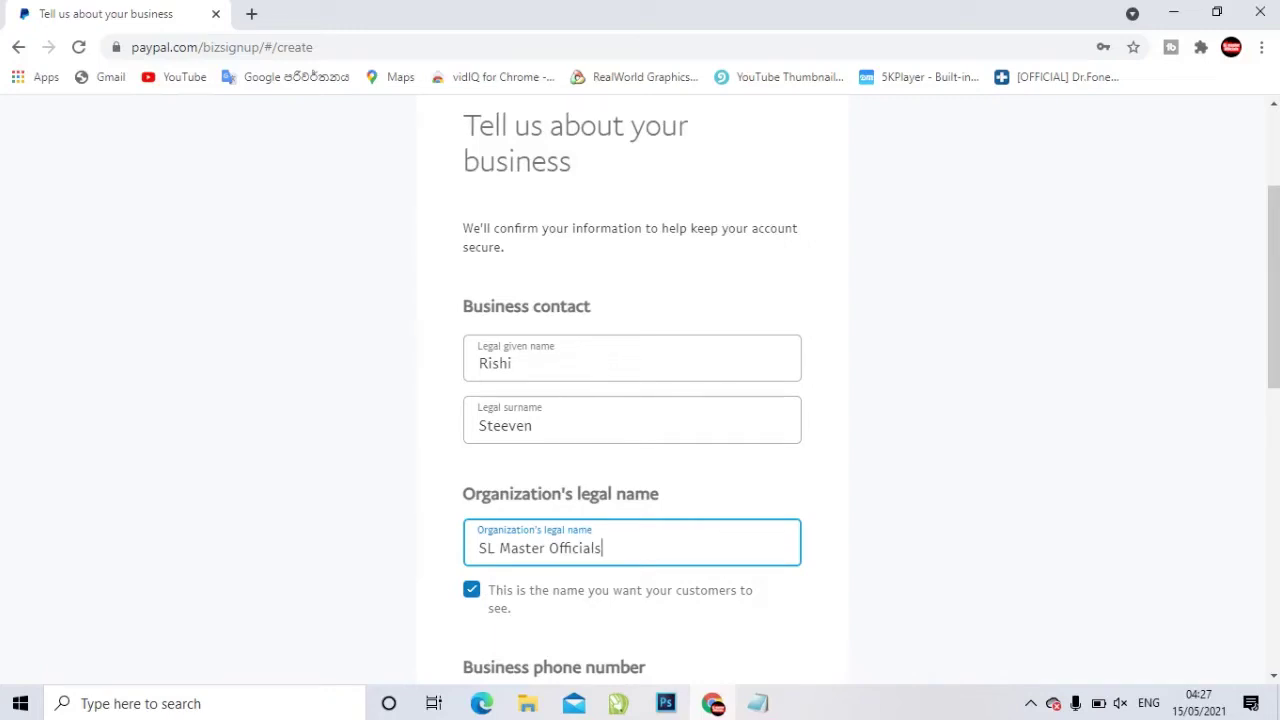
scroll(640, 390, "down", 1)
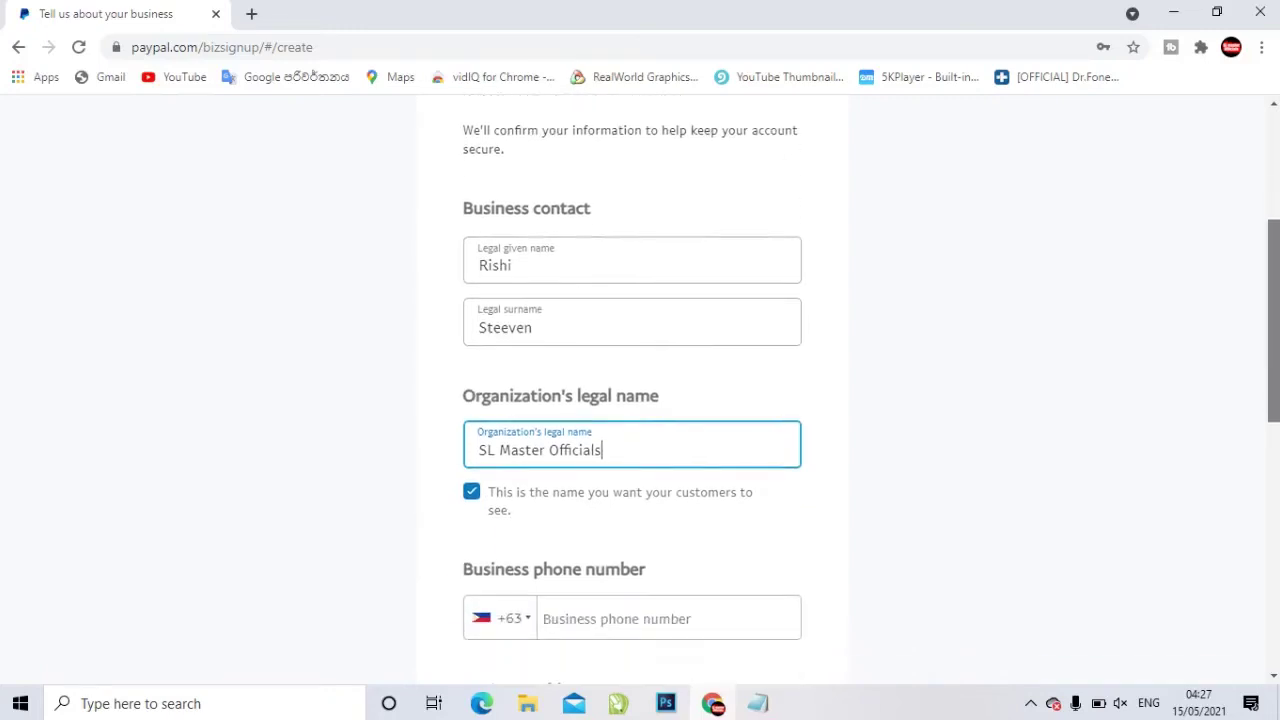
scroll(640, 390, "down", 3)
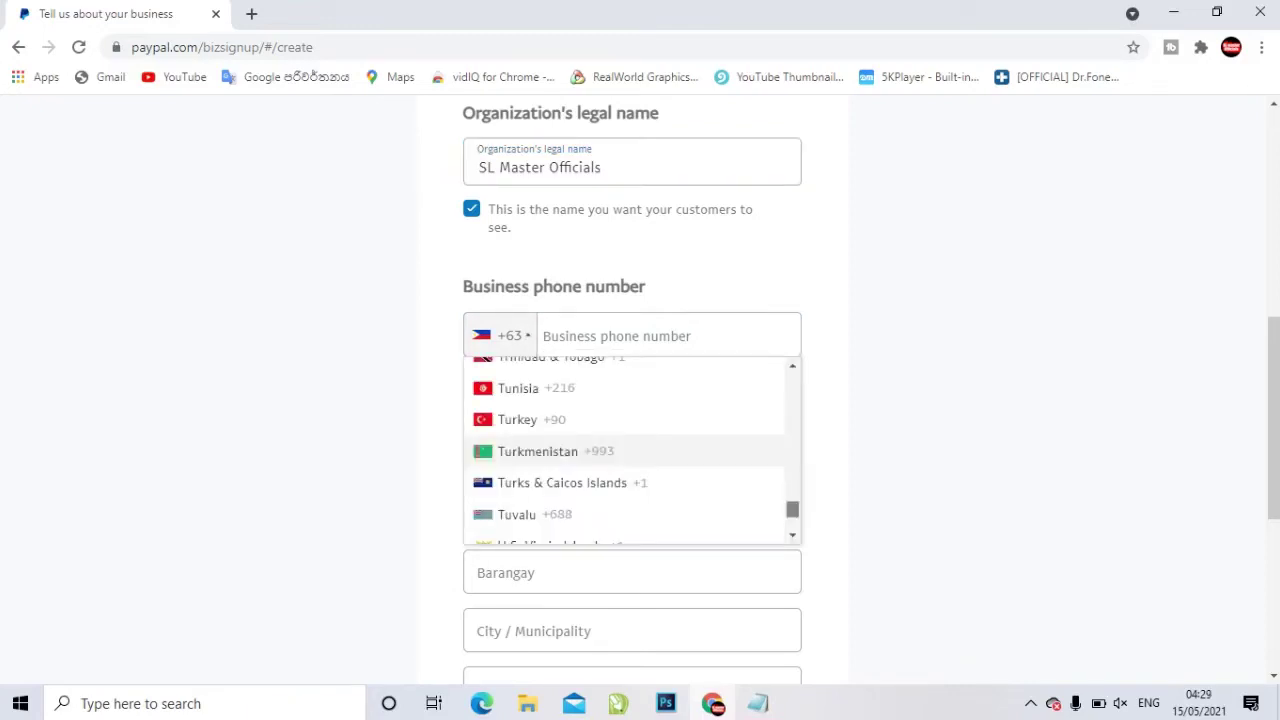
scroll(628, 450, "up", 8)
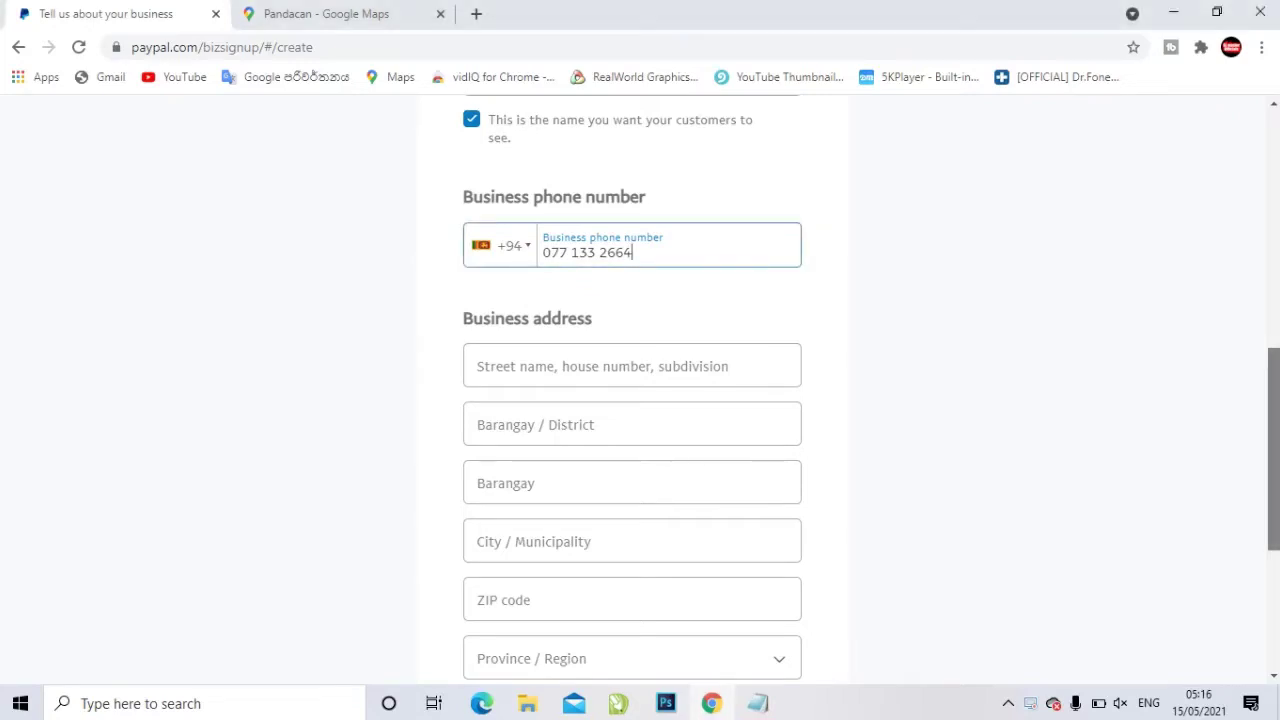
Focus the Street name field, then bring up the Pandacan page in Google Maps
left_click_drag(1273, 450, 1273, 514)
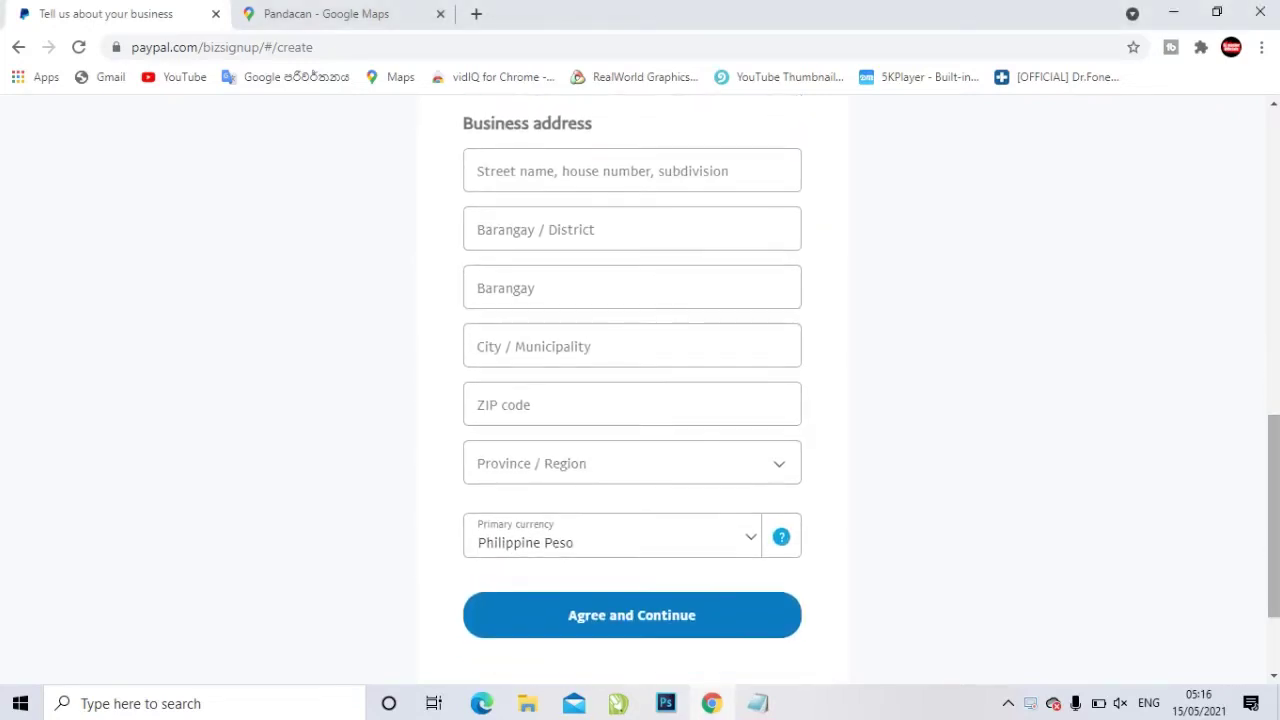
left_click(632, 170)
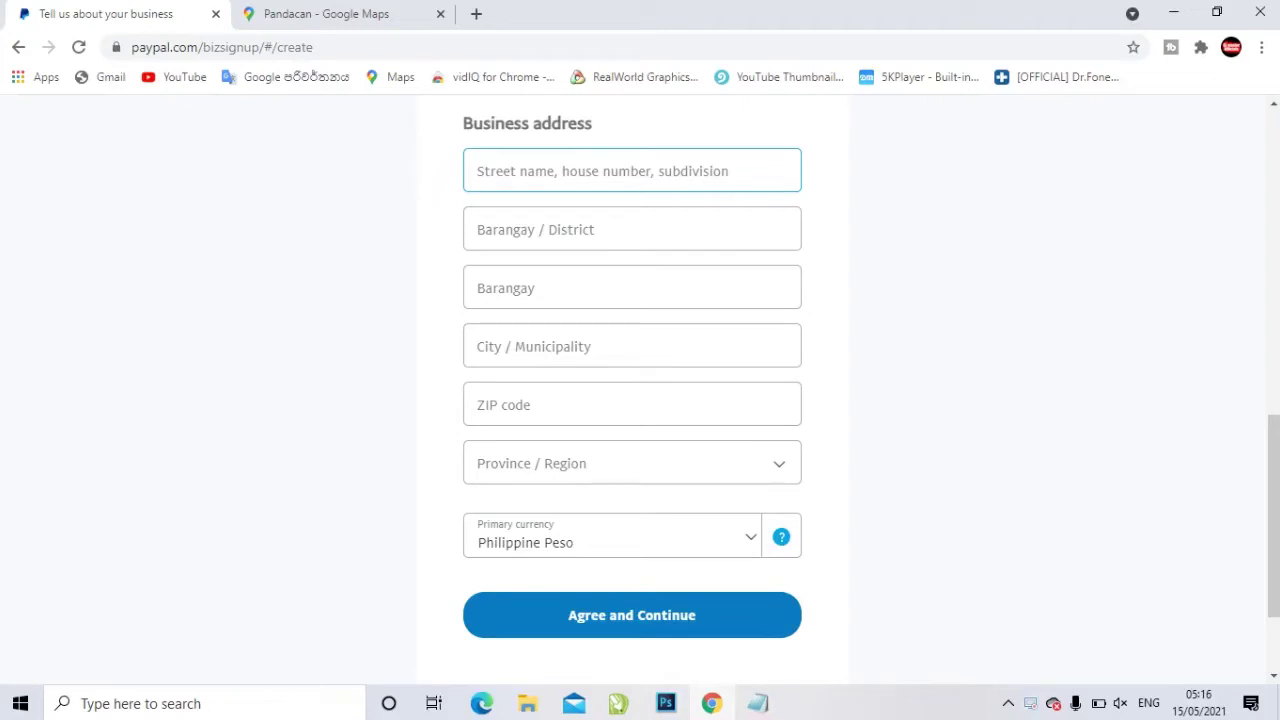
left_click(326, 14)
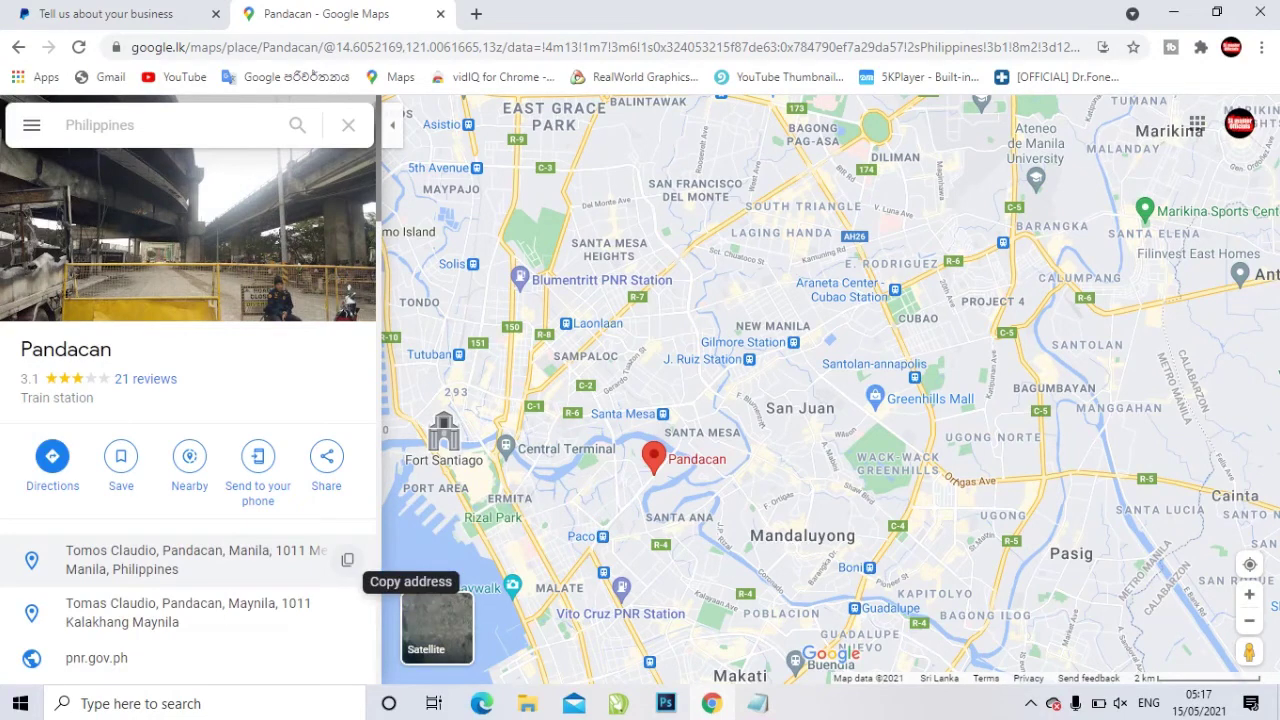
Paste the Pandacan station address from Google Maps into a Notepad note and return to PayPal
left_click(347, 559)
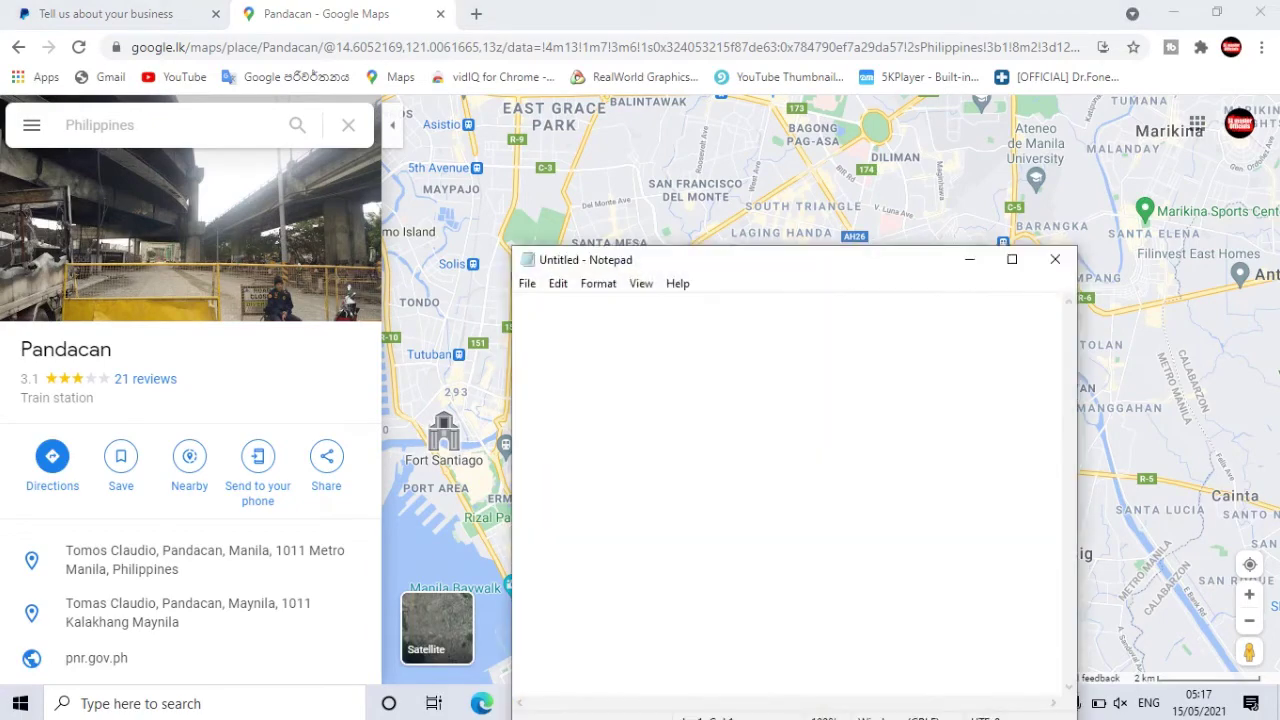
right_click(587, 401)
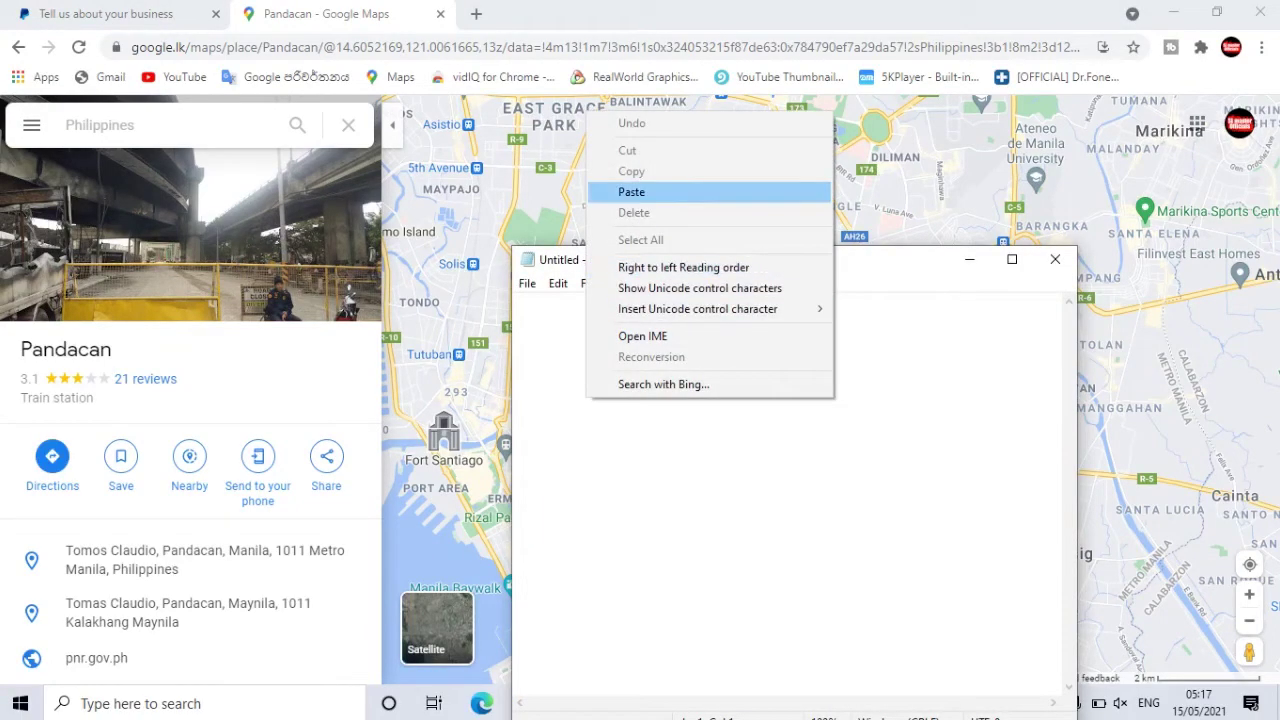
left_click(640, 191)
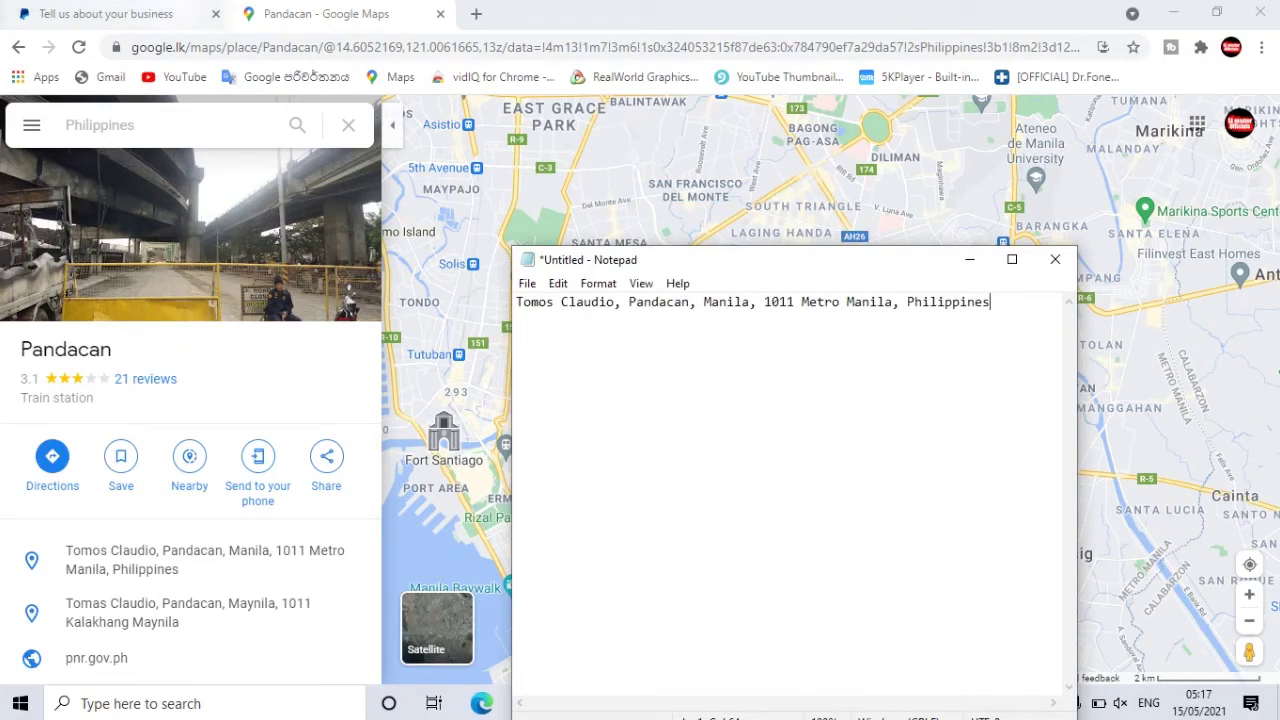
left_click(106, 14)
Copy the street name from the Notepad note into the Street field
scroll(640, 400, "up", 1)
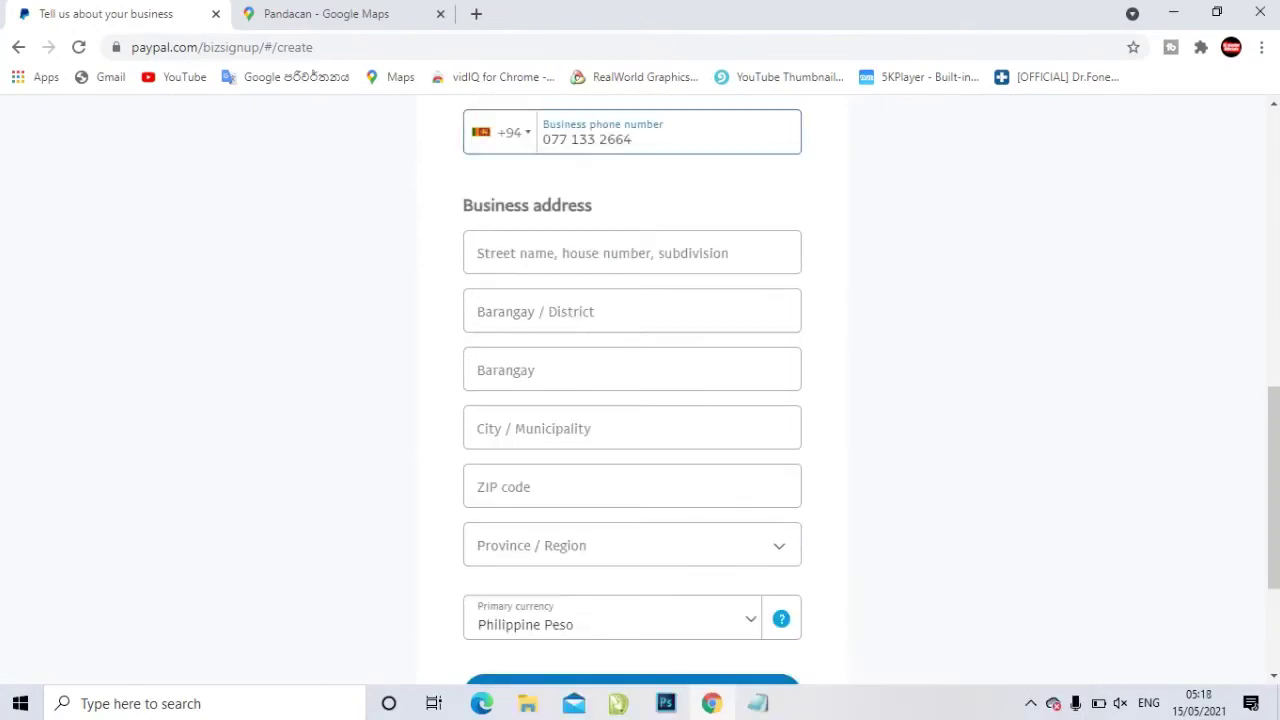
scroll(640, 400, "down", 2)
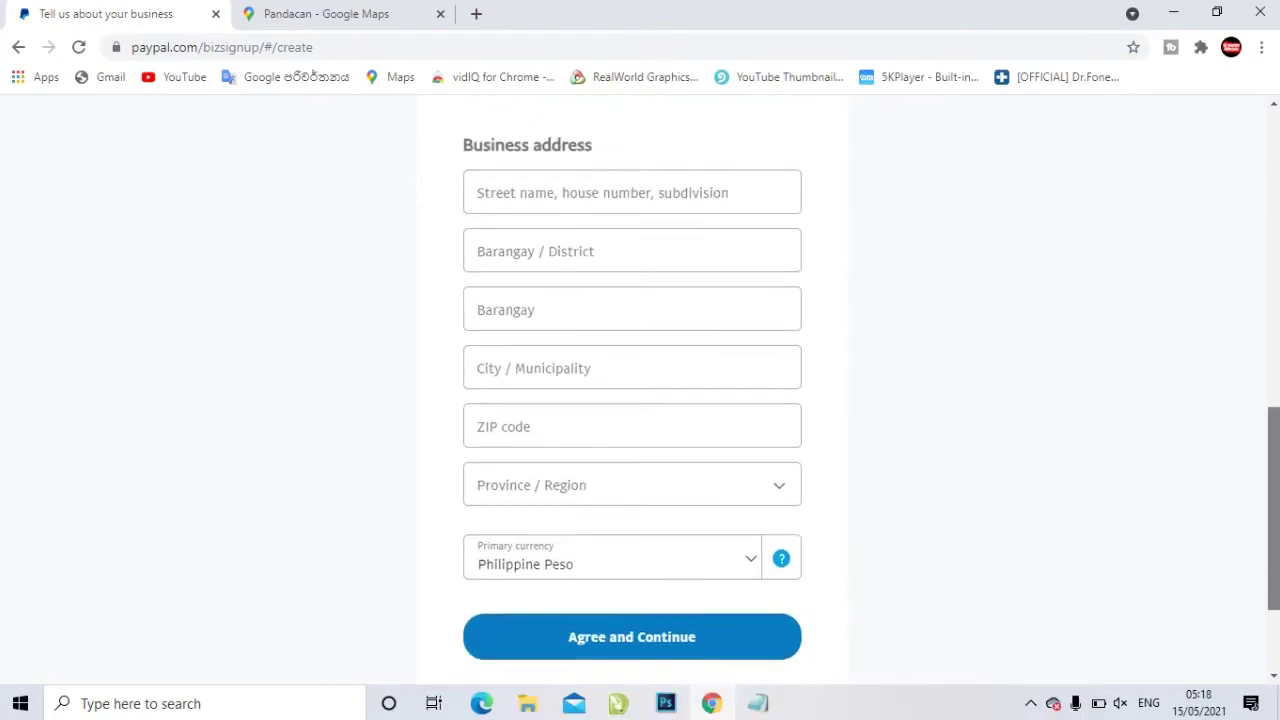
scroll(640, 400, "up", 1)
key("alt+Tab")
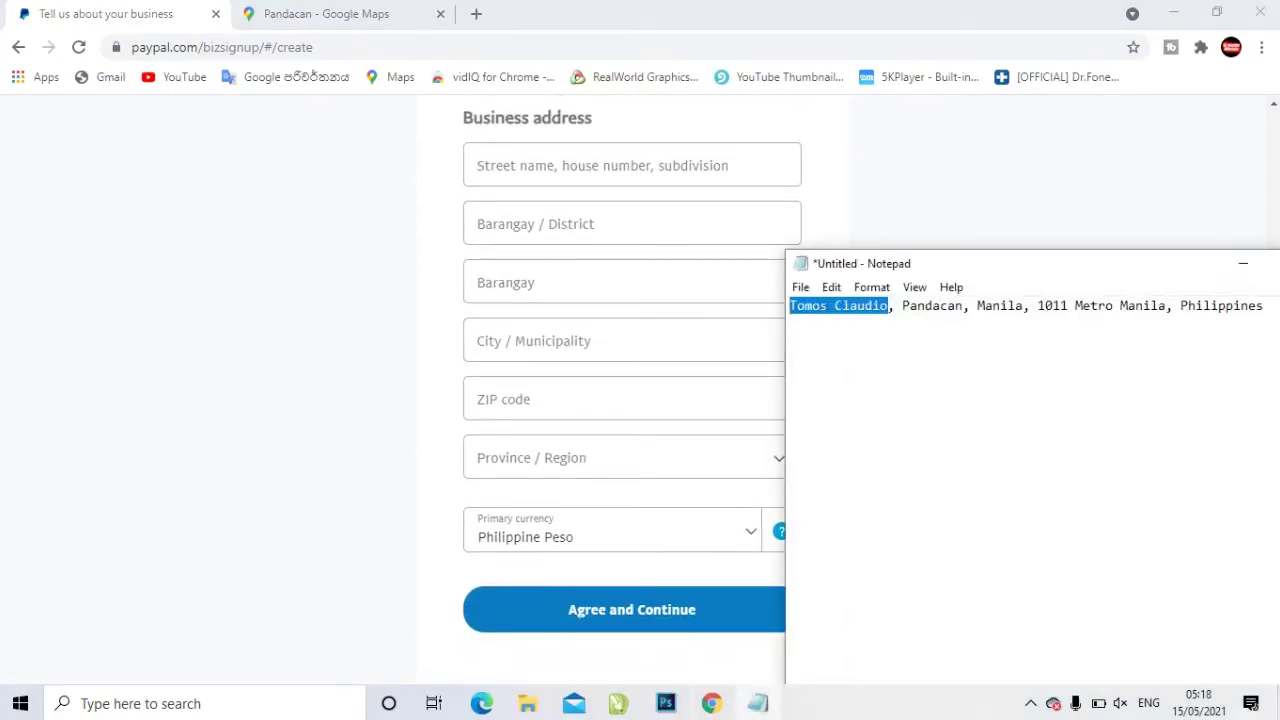
right_click(822, 306)
left_click(866, 368)
key("alt+Tab")
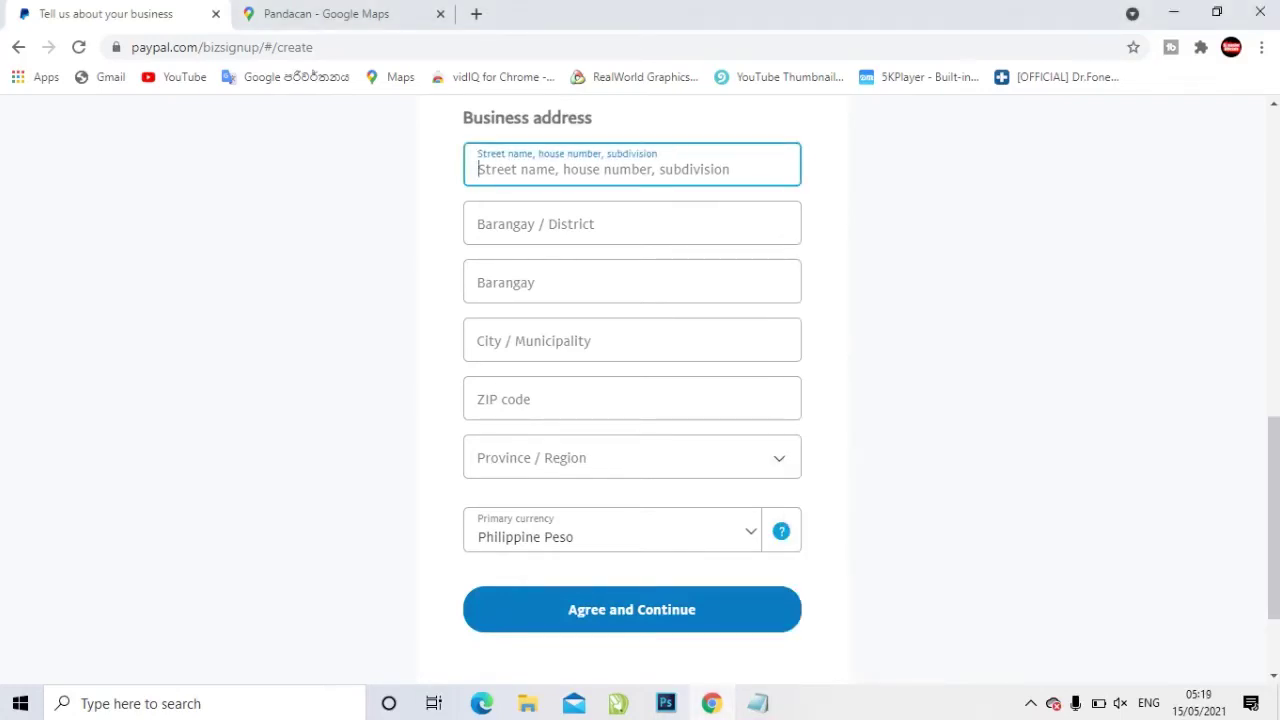
right_click(514, 163)
left_click(560, 314)
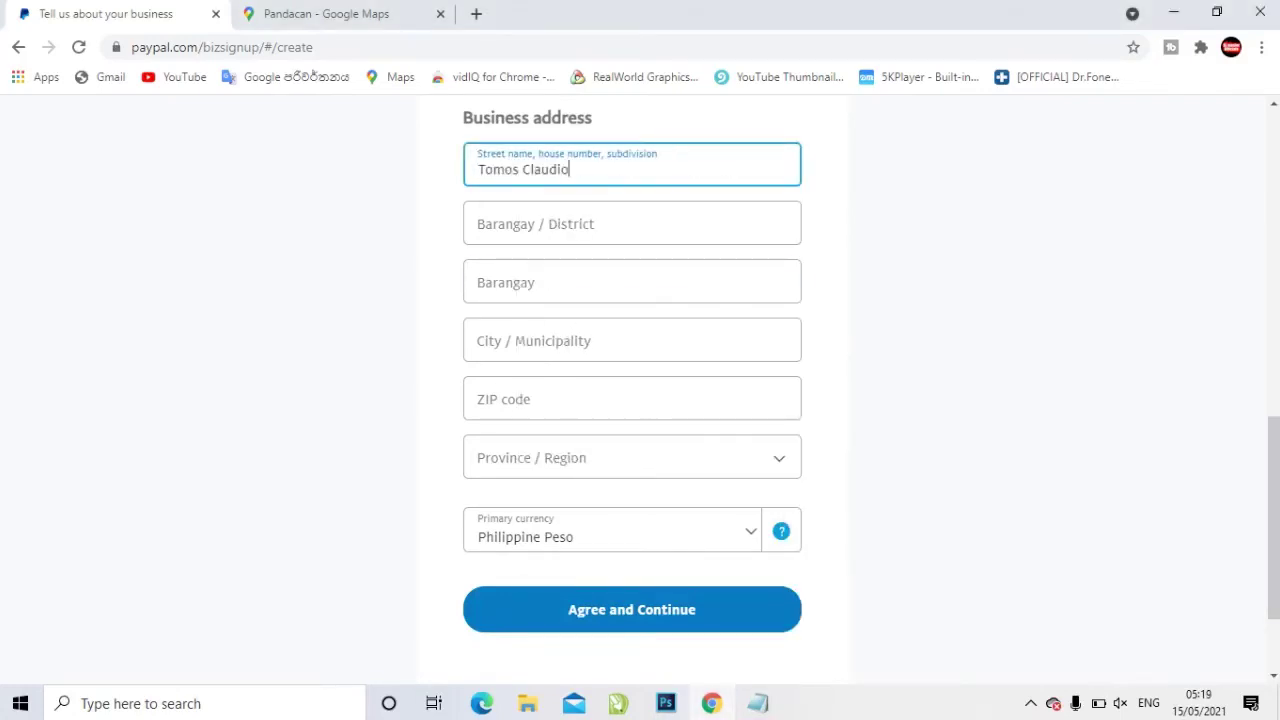
Copy 'Pandacan' from the notes into the district field
key("alt+Tab")
left_click_drag(966, 306, 902, 306)
right_click(922, 304)
left_click(930, 366)
key("alt+Tab")
right_click(521, 227)
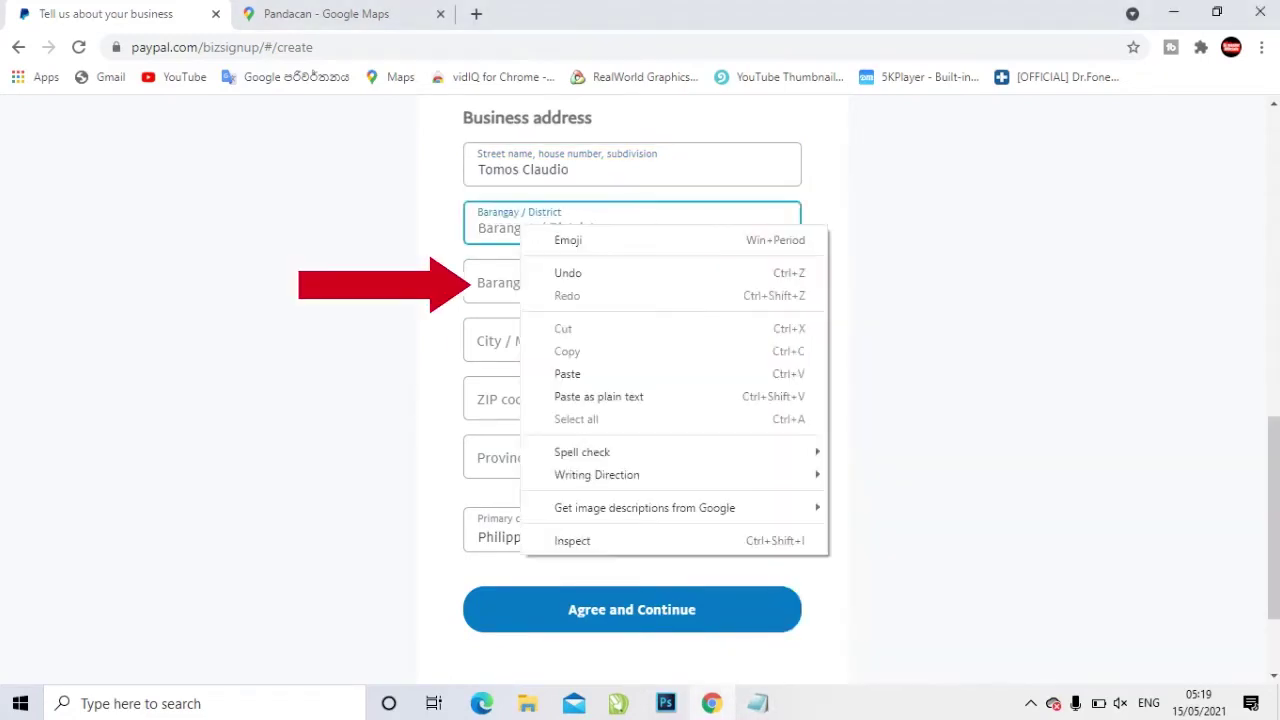
left_click(567, 373)
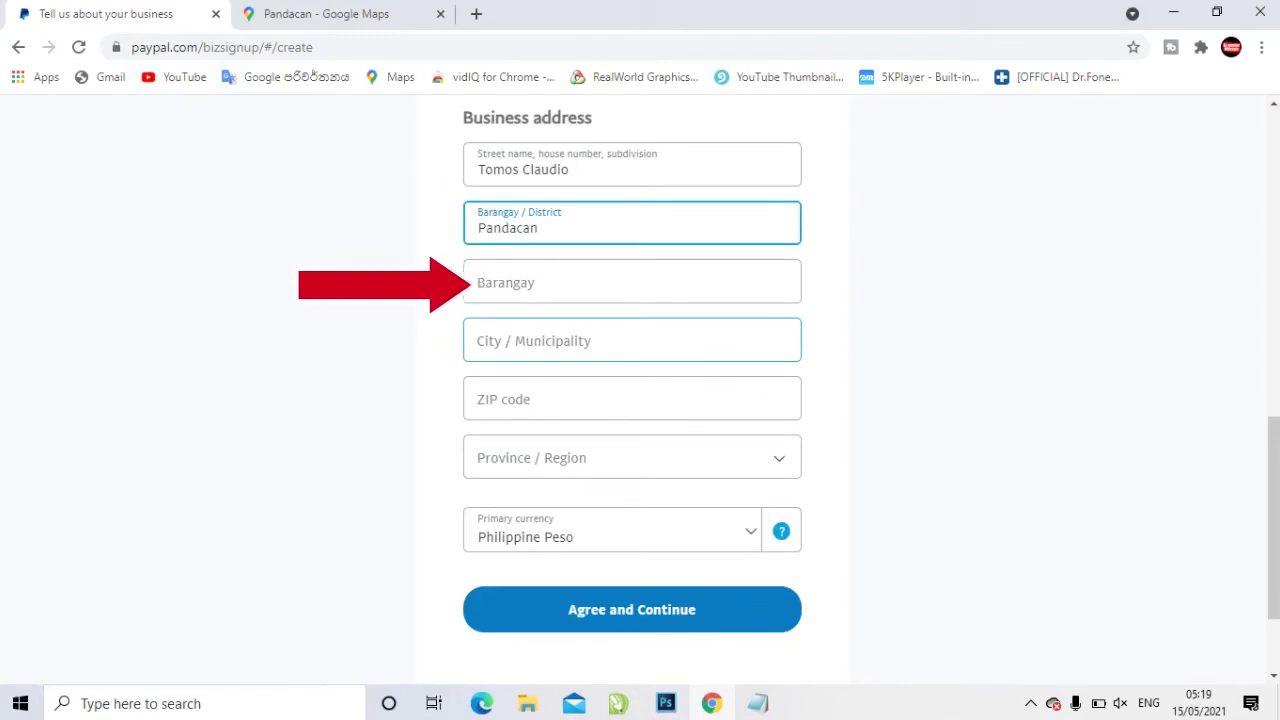
Copy 'Manila' from the notes into the City field
left_click(632, 340)
key("alt+Tab")
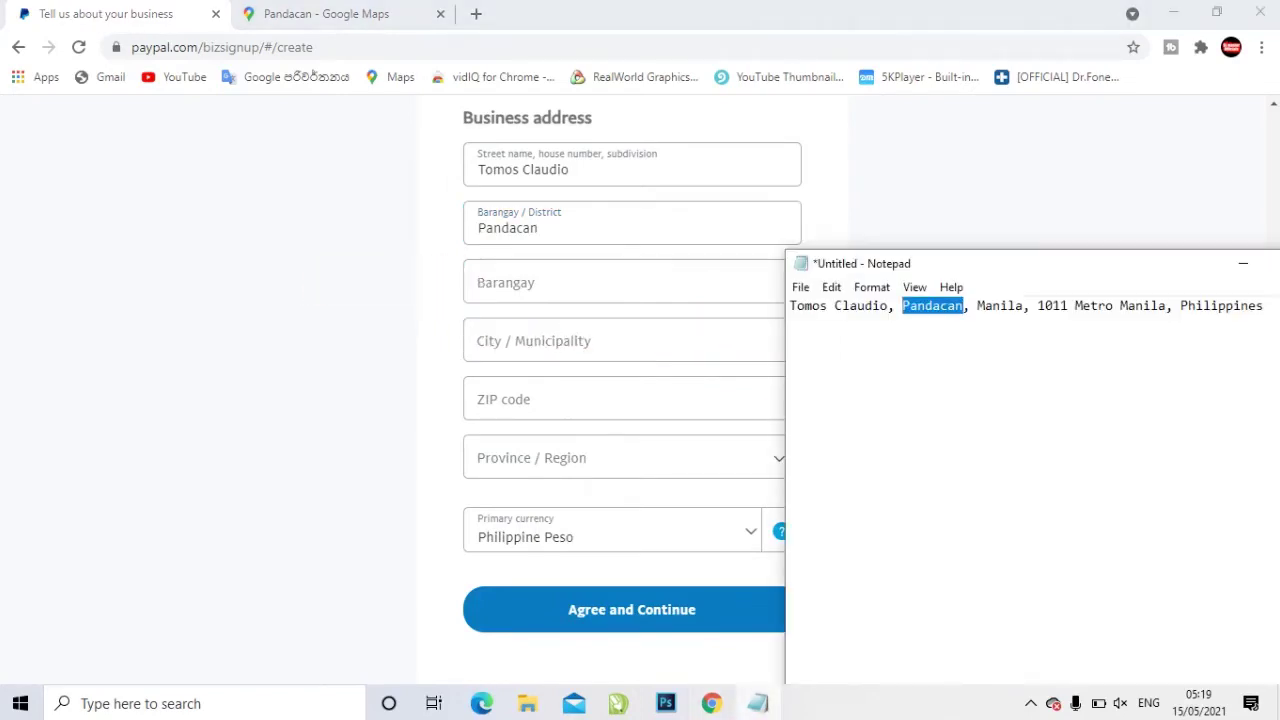
double_click(1000, 305)
right_click(1016, 300)
left_click(992, 305)
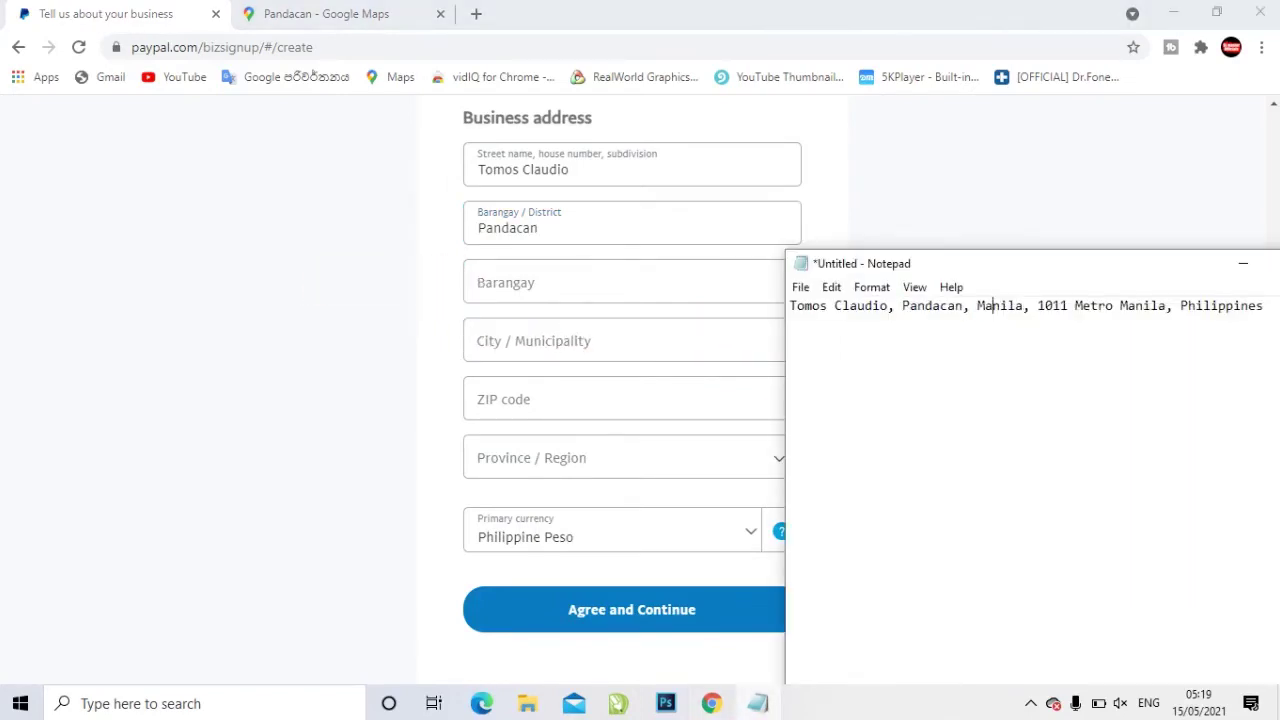
left_click_drag(1024, 305, 977, 305)
right_click(993, 304)
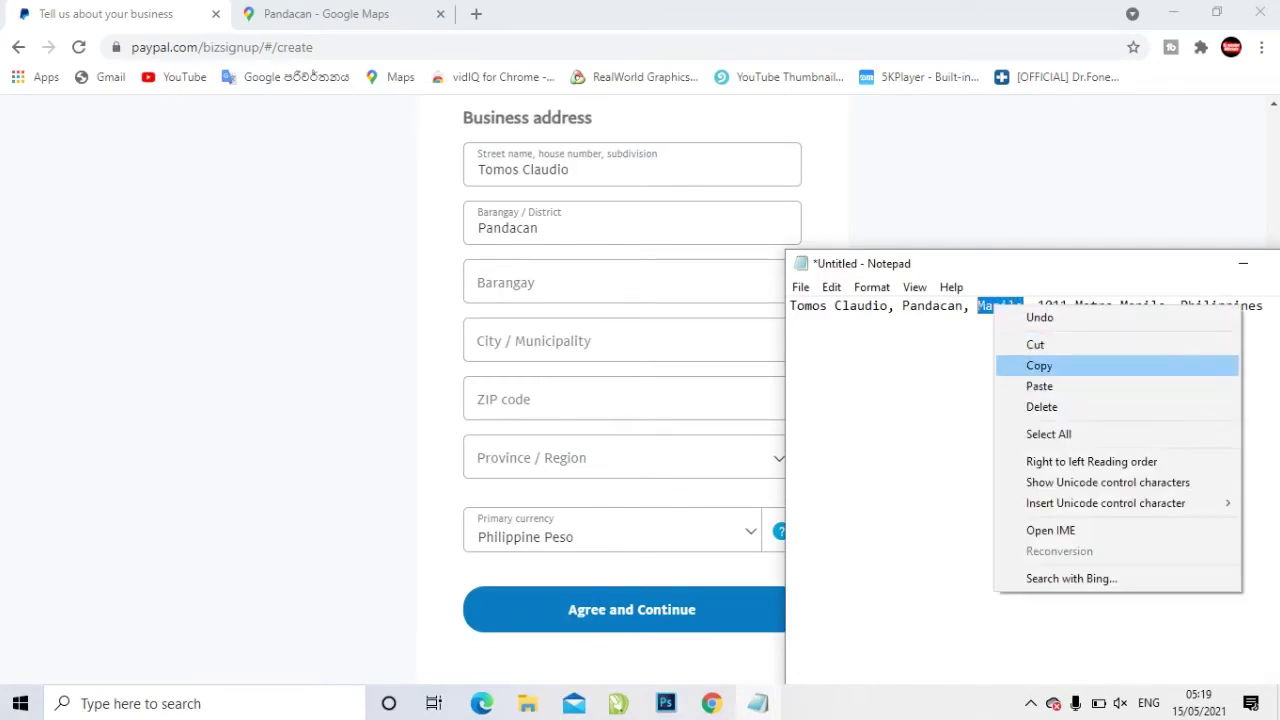
left_click(1035, 365)
left_click(492, 340)
right_click(492, 337)
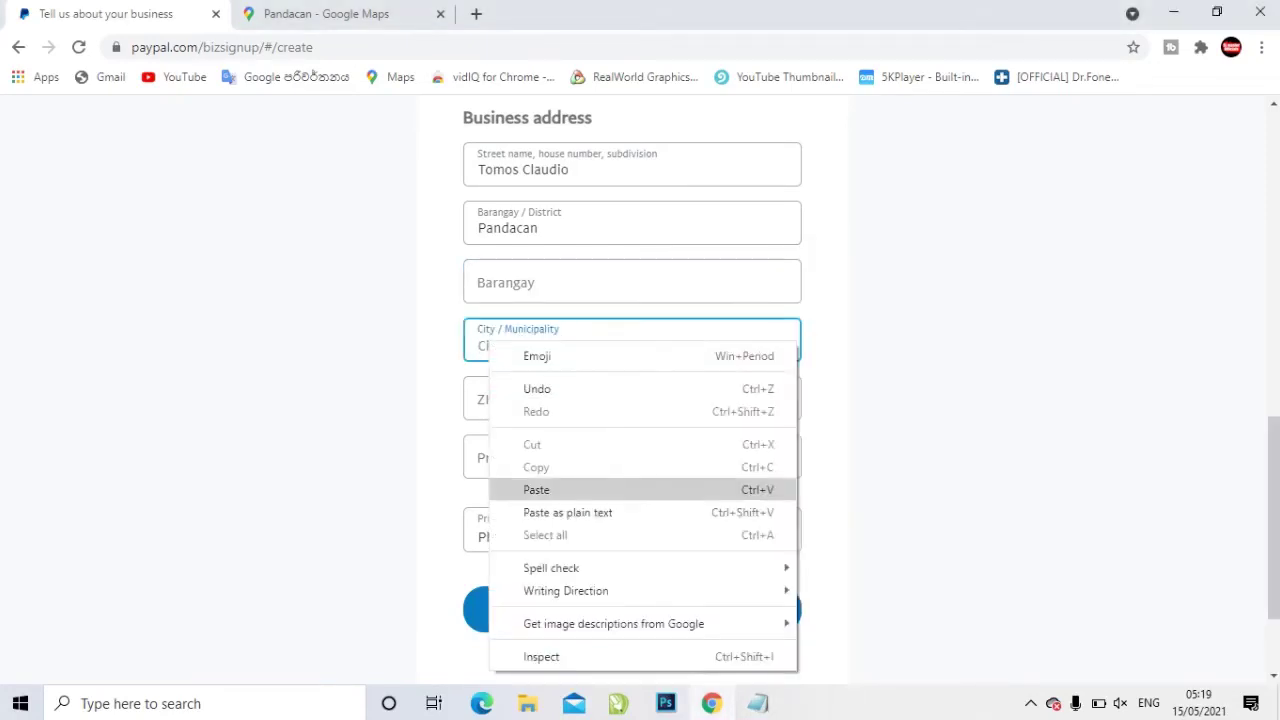
left_click(540, 489)
Copy ZIP code 1011 from the notes into the ZIP code field
key("alt+Tab")
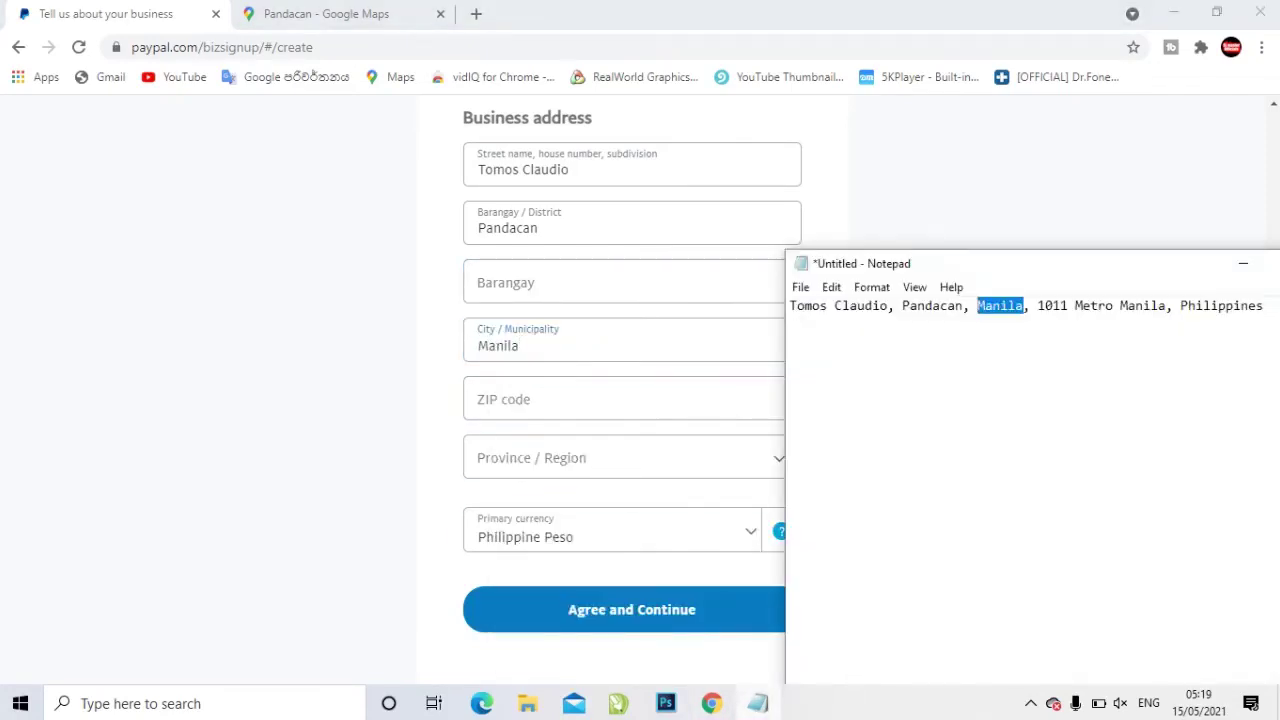
left_click_drag(1069, 305, 1037, 305)
right_click(1040, 304)
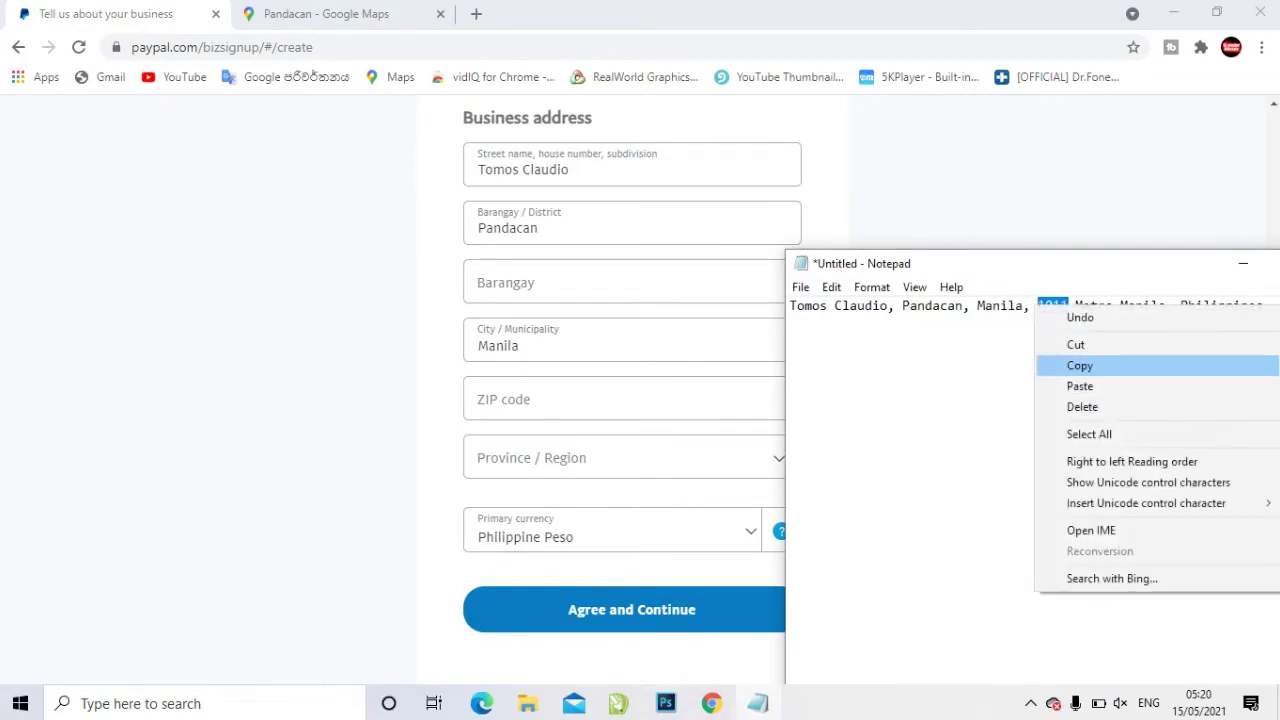
left_click(1070, 366)
left_click(487, 401)
right_click(487, 401)
left_click(533, 220)
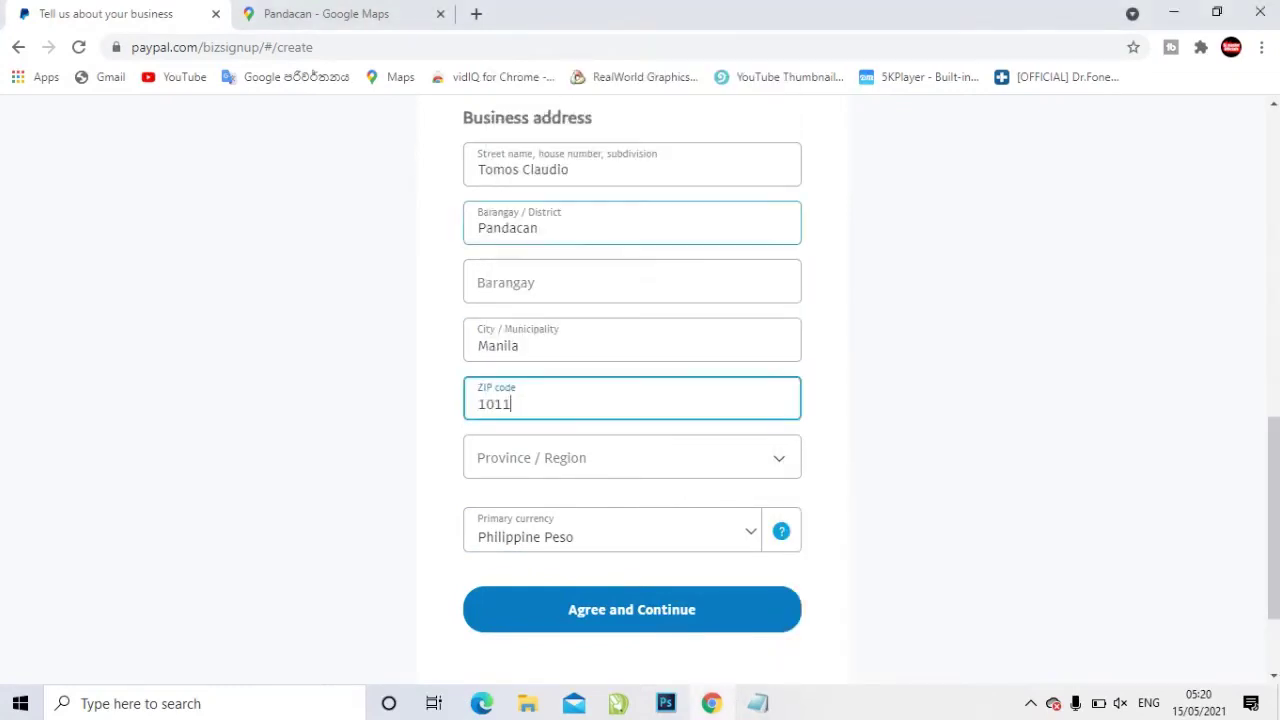
Choose Metro Manila as the province/region
key("alt+Tab")
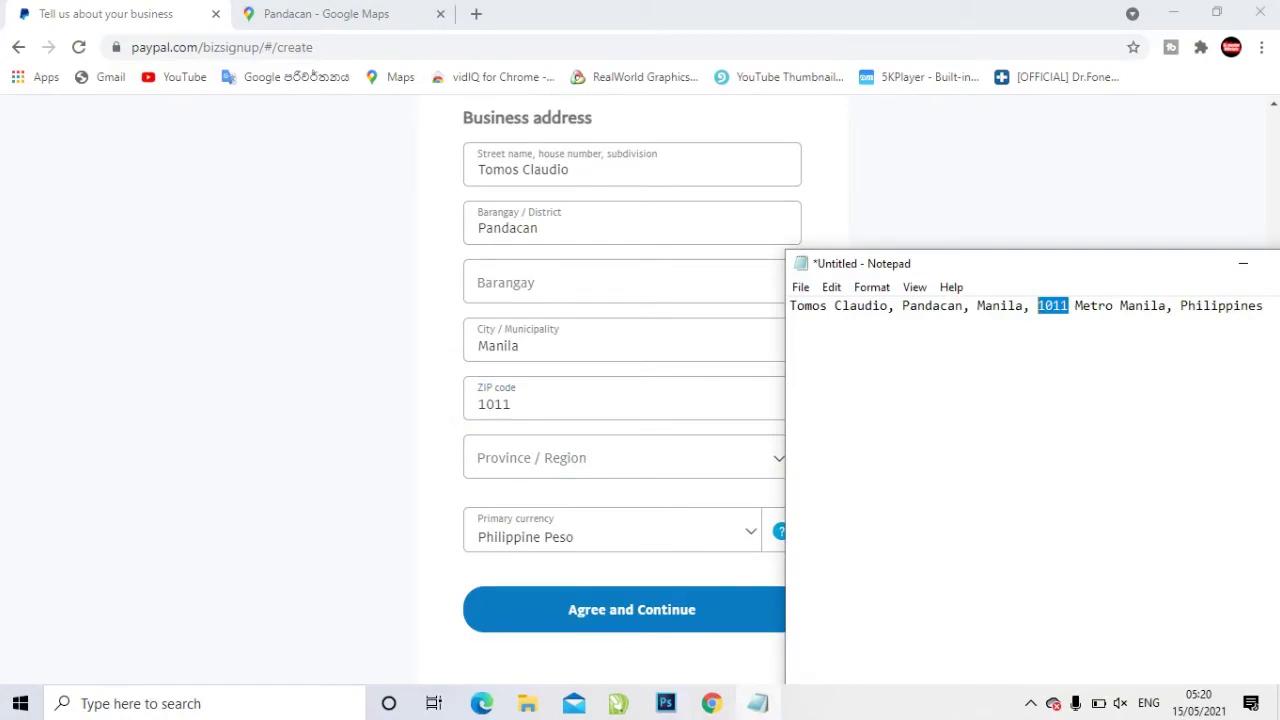
left_click(600, 457)
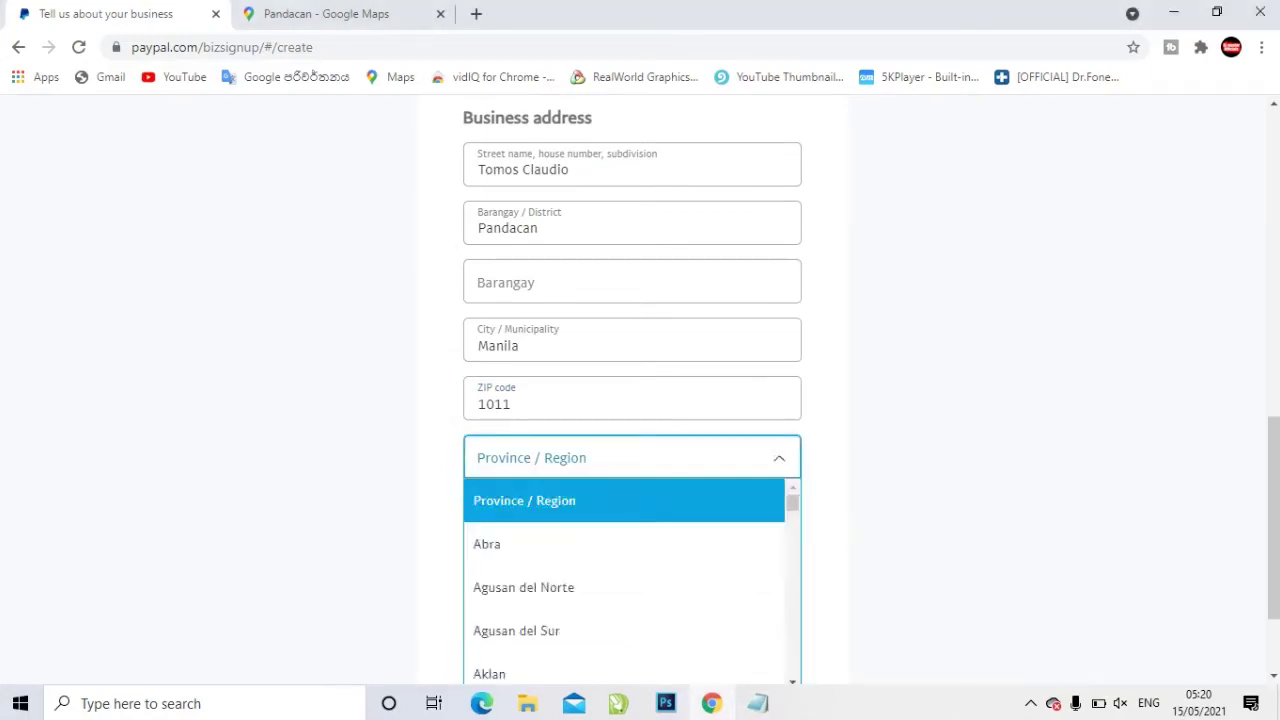
scroll(632, 580, "down", 6)
scroll(632, 580, "down", 11)
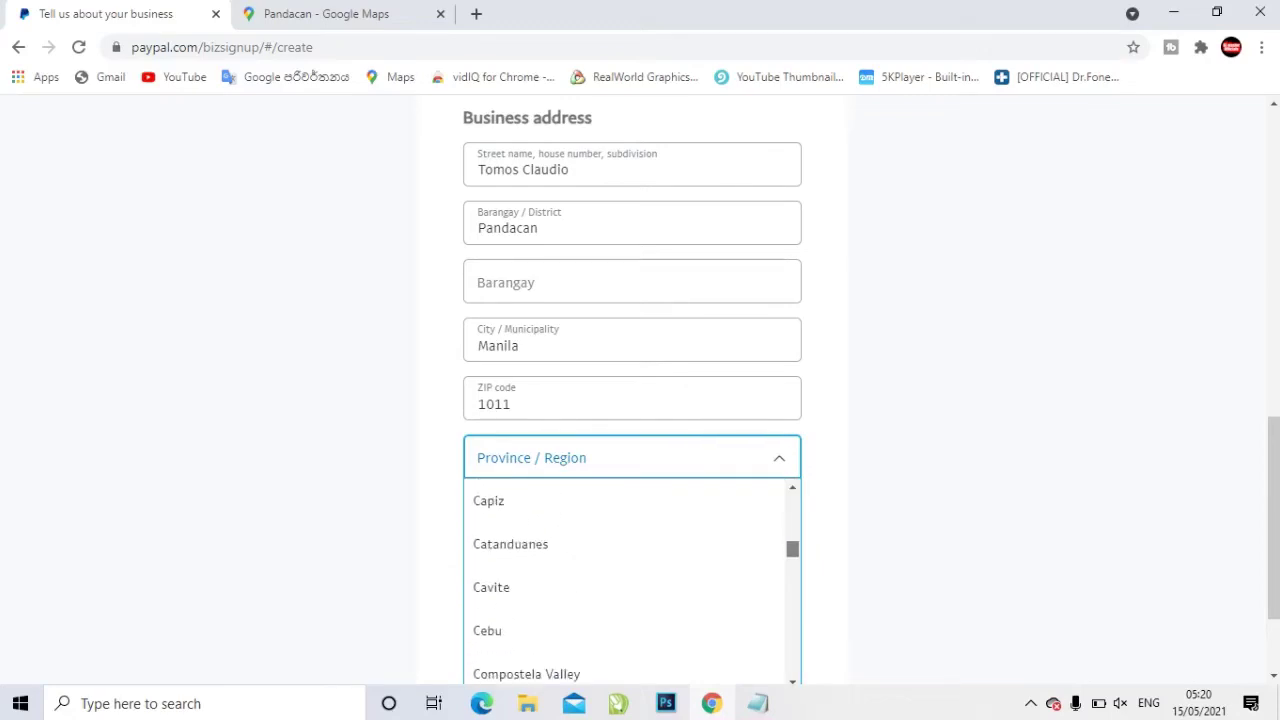
scroll(632, 580, "down", 4)
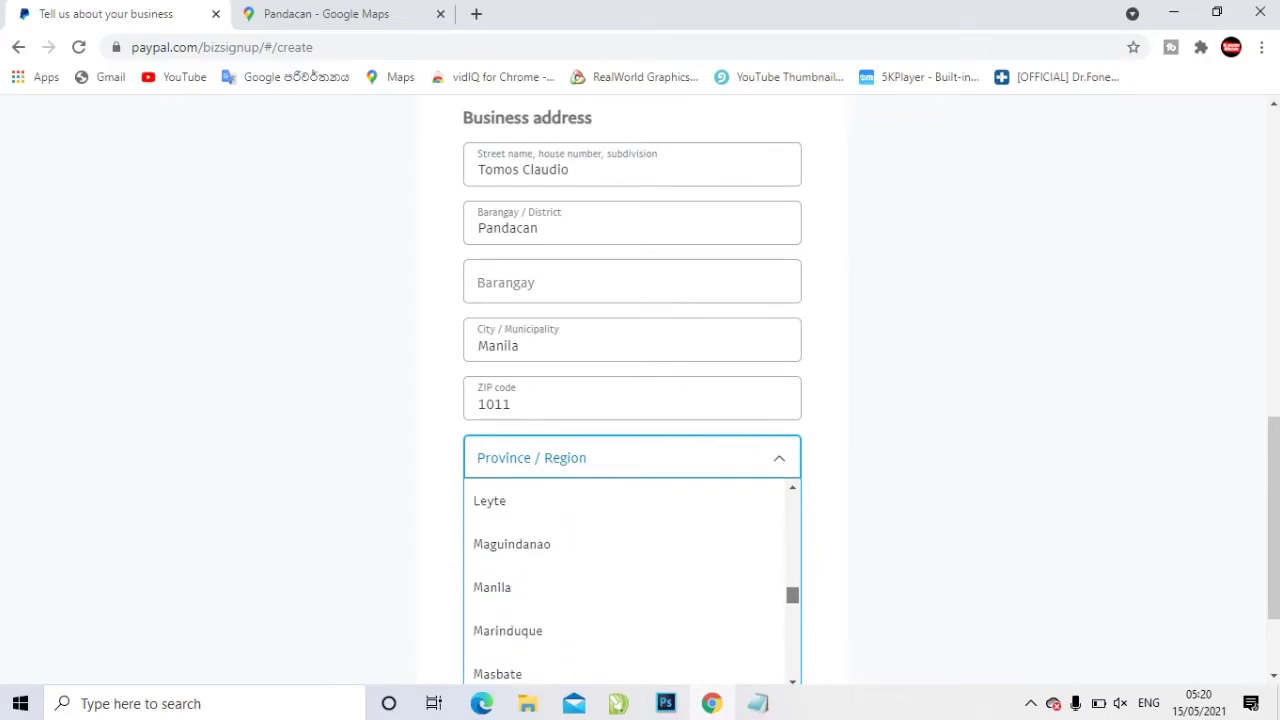
left_click(540, 581)
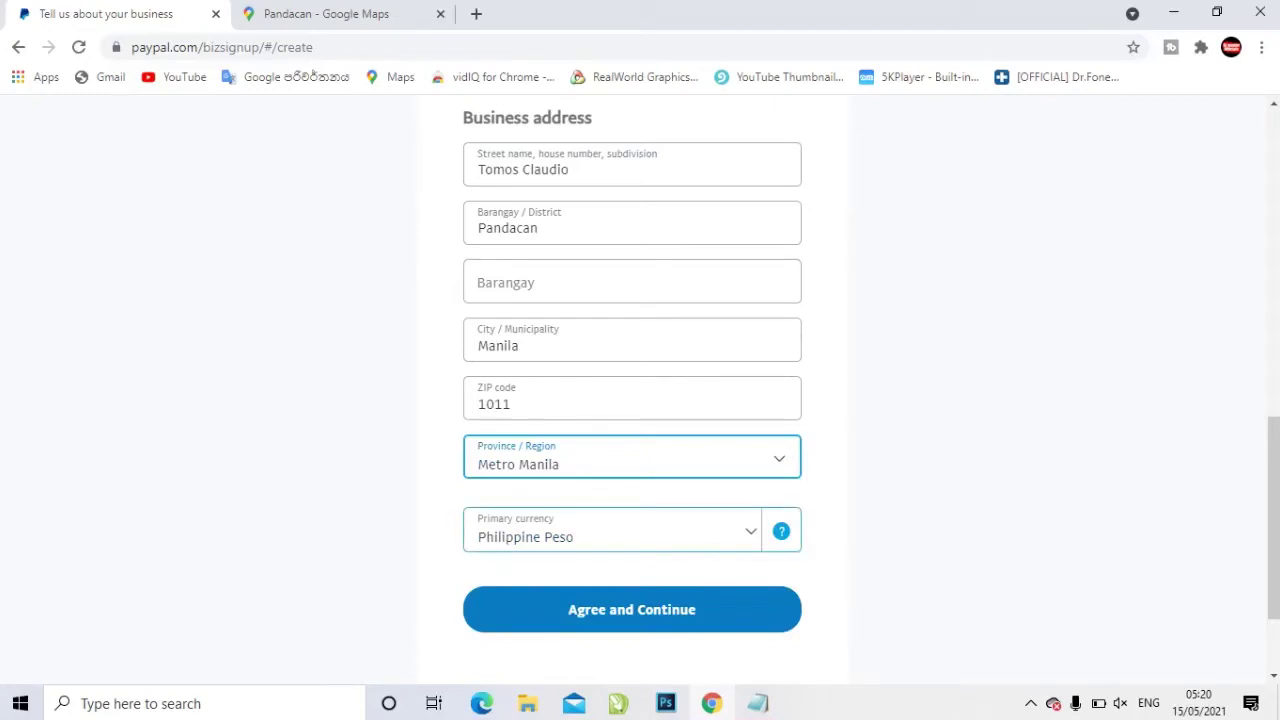
Set the primary currency to US Dollar and agree to submit the business address
left_click(612, 530)
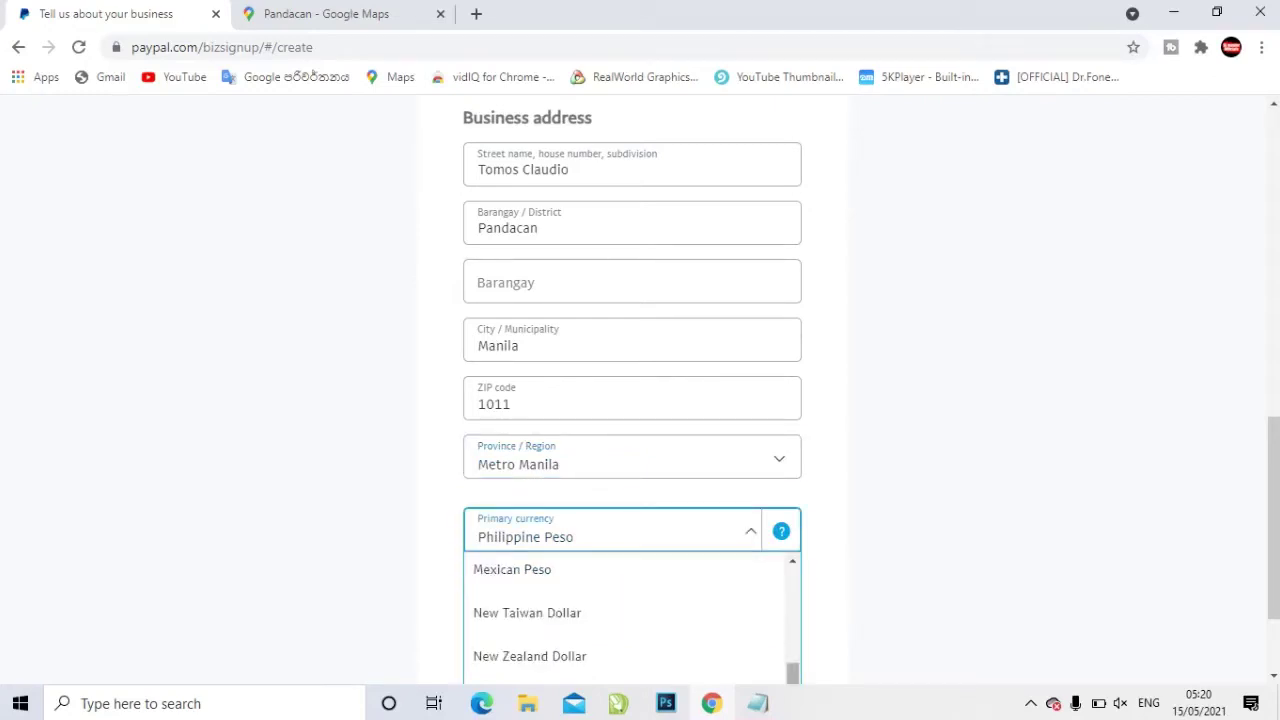
scroll(630, 615, "down", 6)
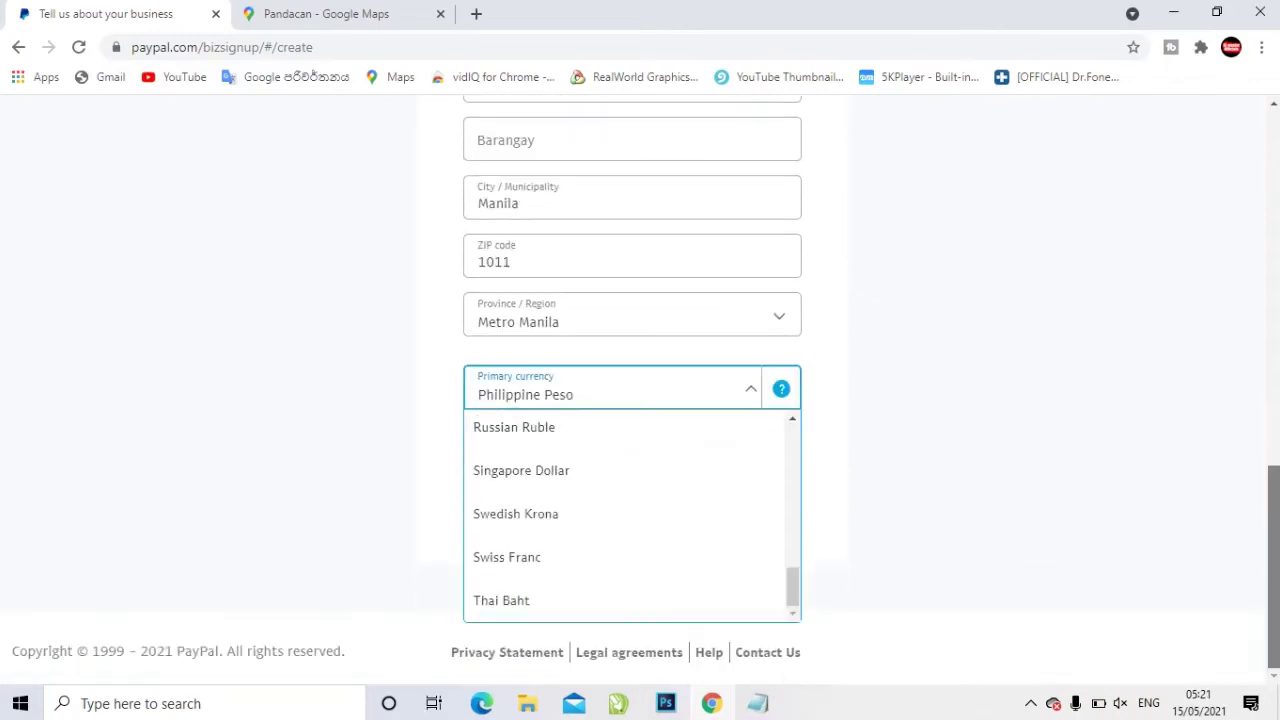
scroll(630, 515, "up", 7)
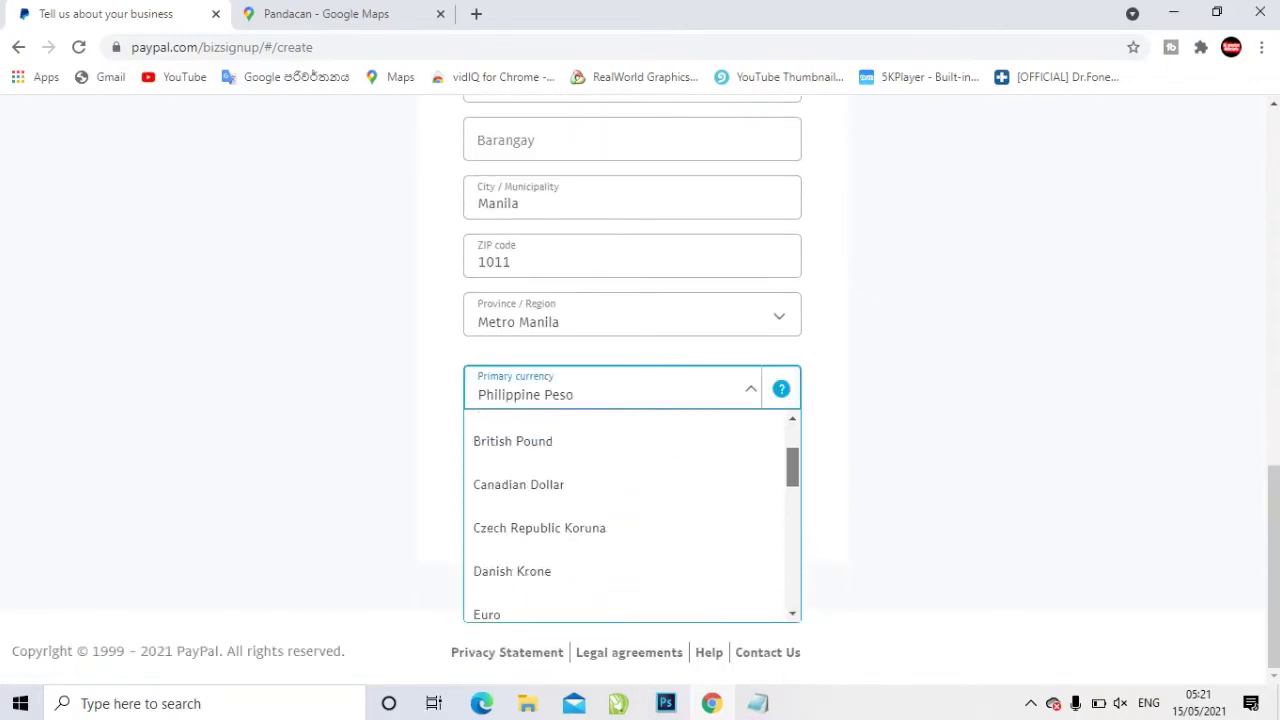
scroll(630, 475, "up", 2)
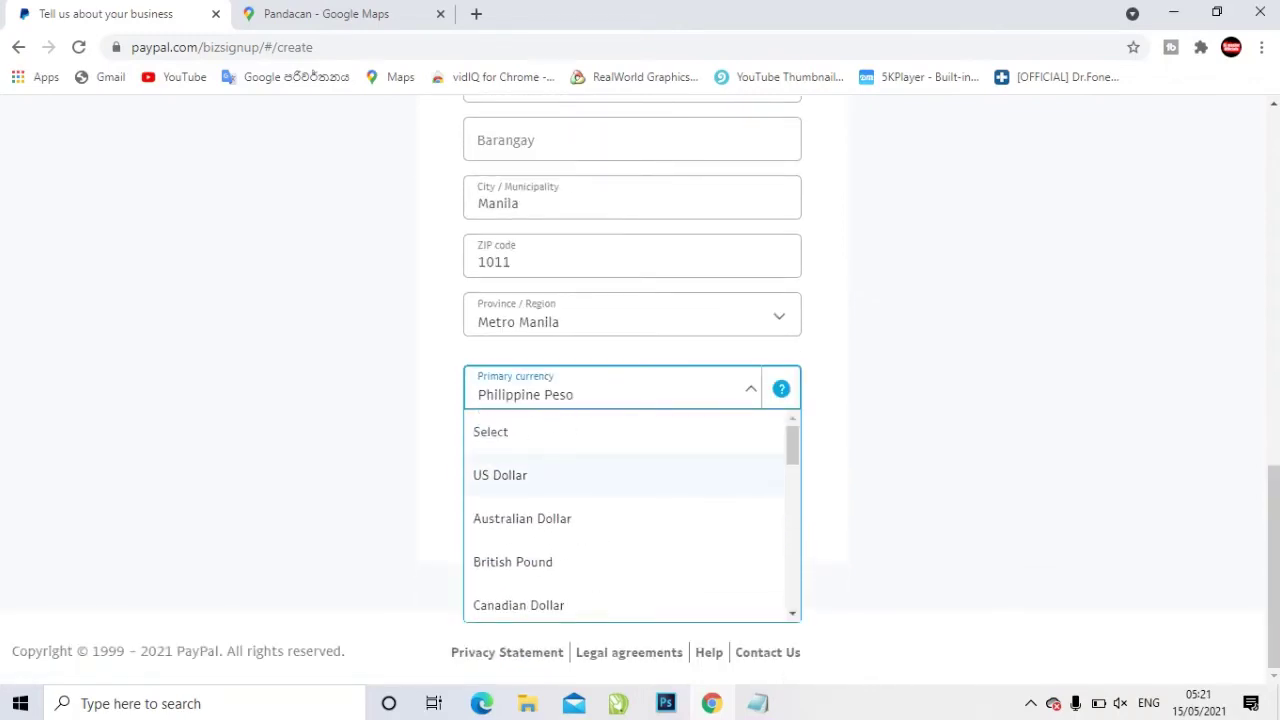
left_click(630, 475)
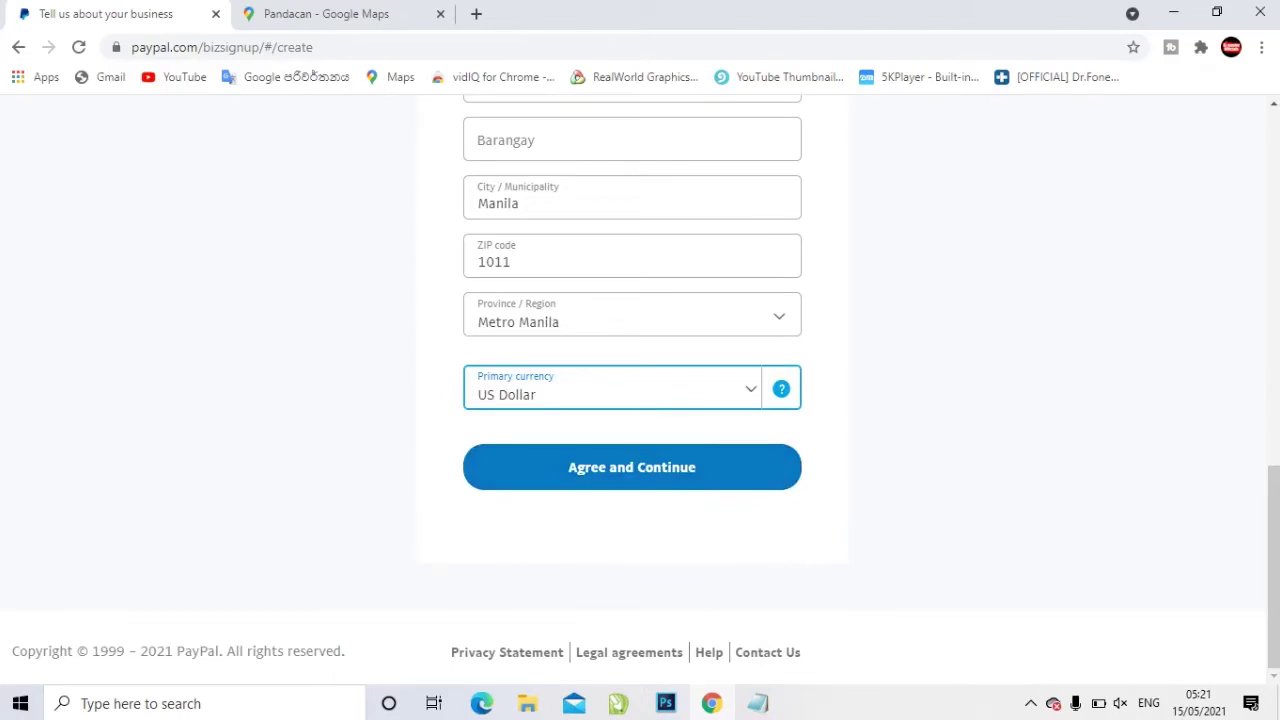
left_click(631, 467)
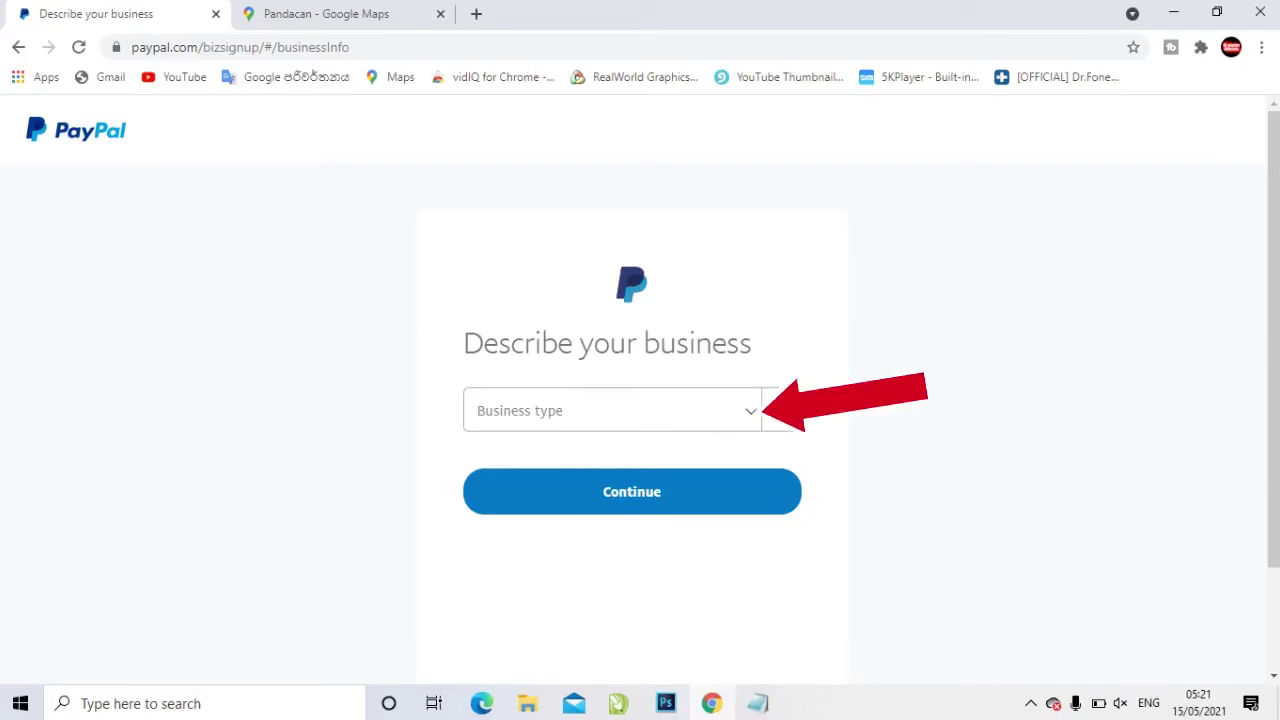
Choose Individual/Sole Proprietorship and the Computer Programming, Data Processing category, then continue
left_click(750, 410)
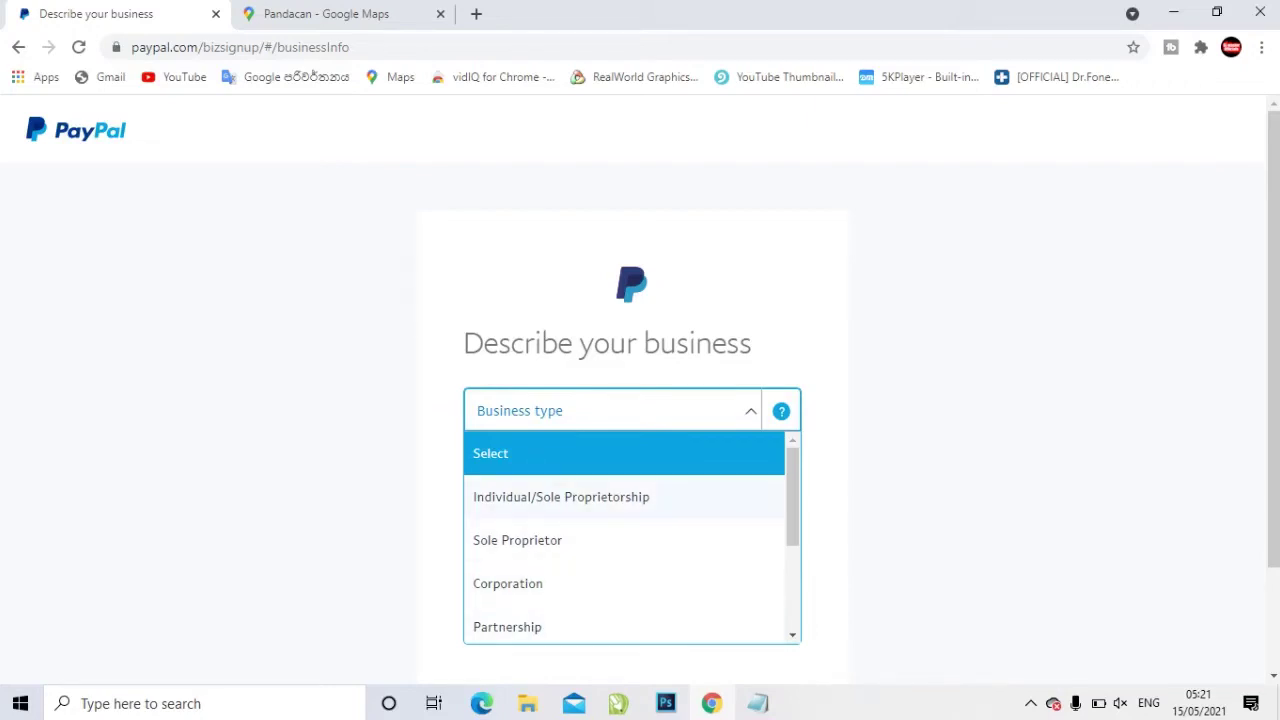
left_click(561, 497)
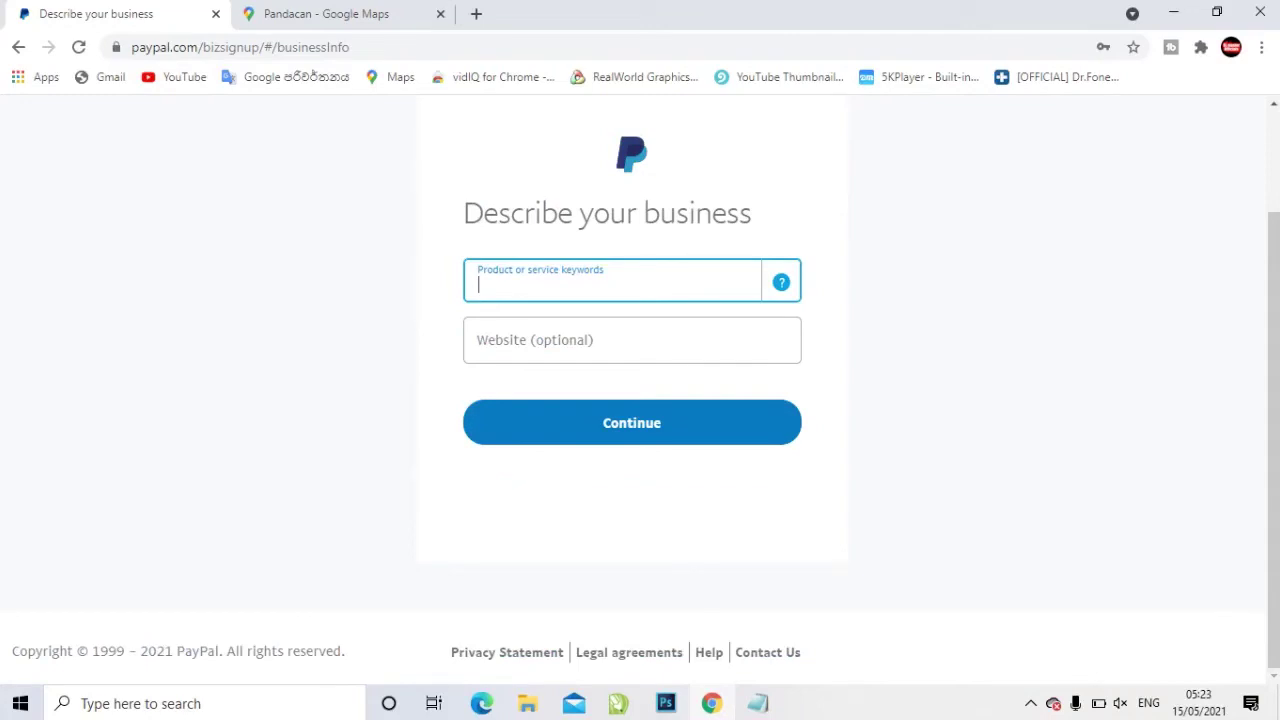
type("ite")
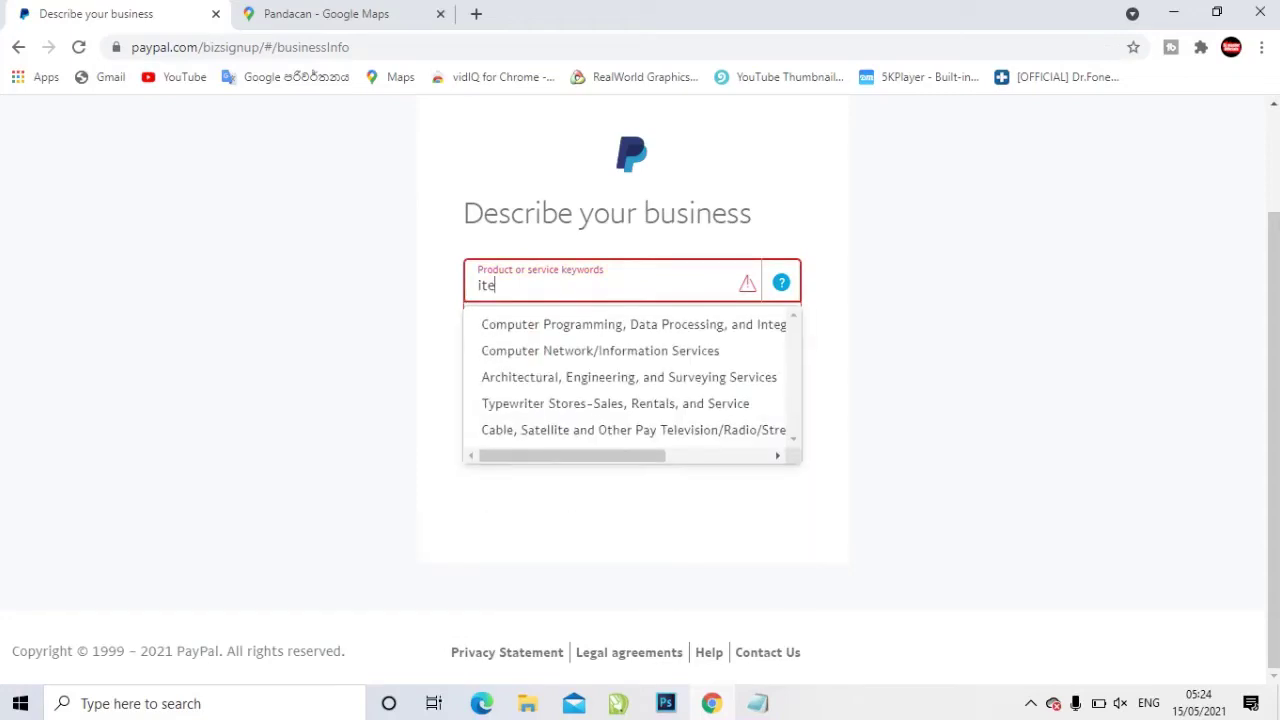
key("Down")
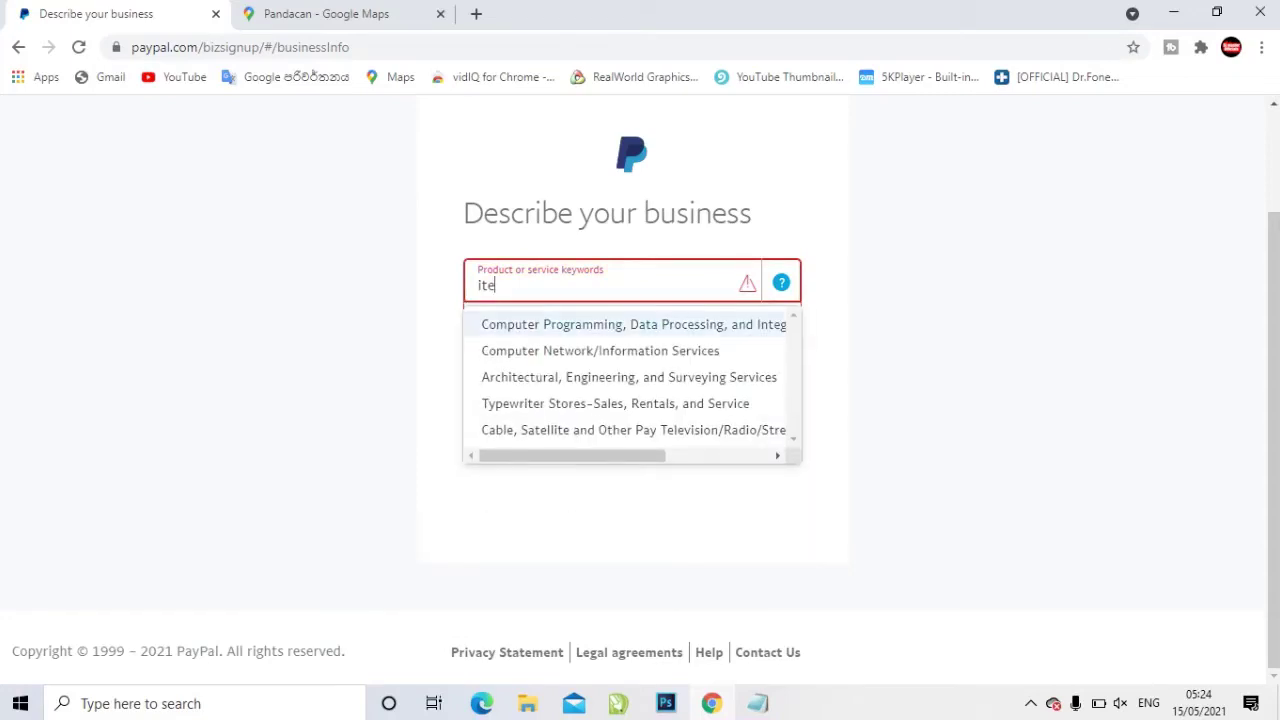
key("Down")
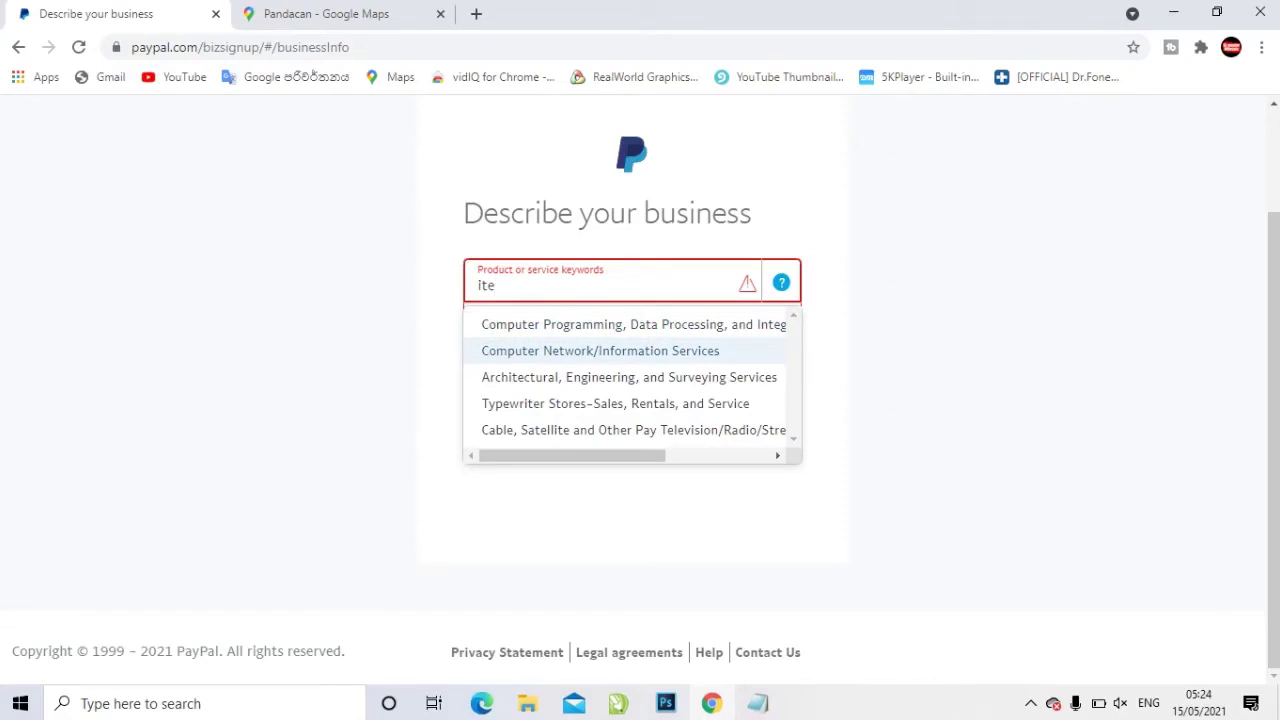
key("Down")
key("Down")
key("Up")
key("Up")
key("Up")
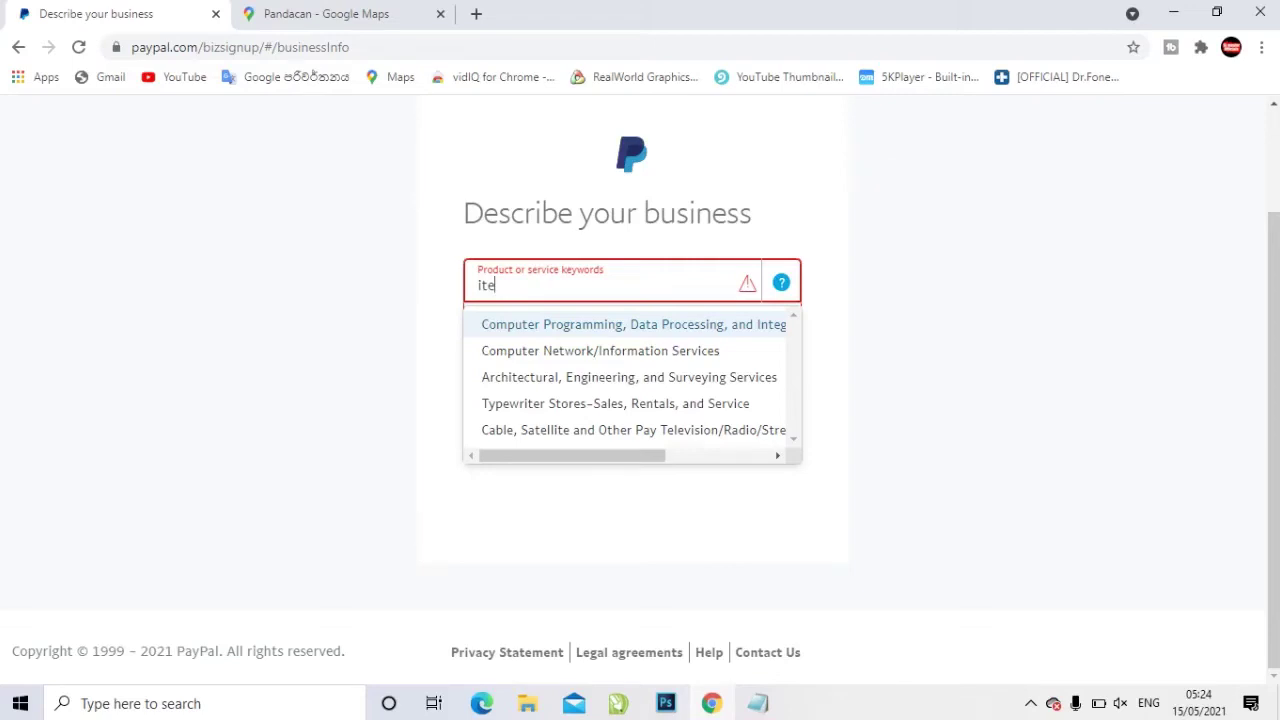
key("Return")
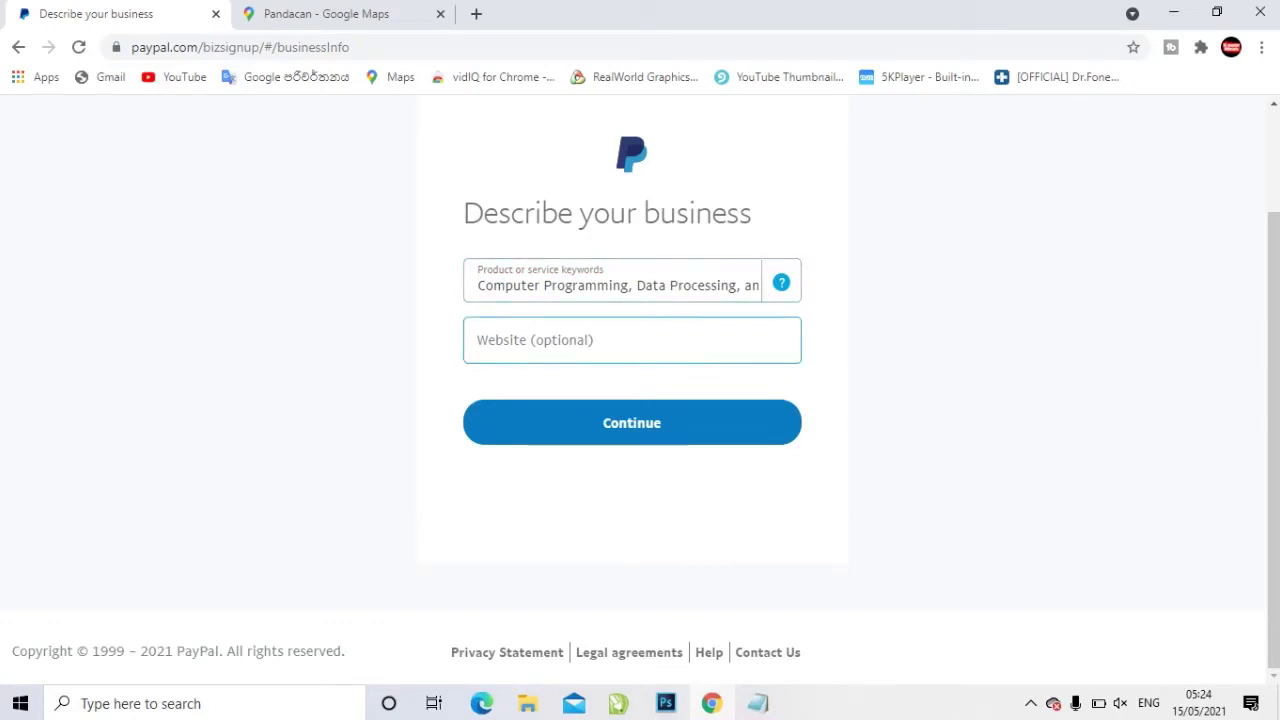
left_click(632, 342)
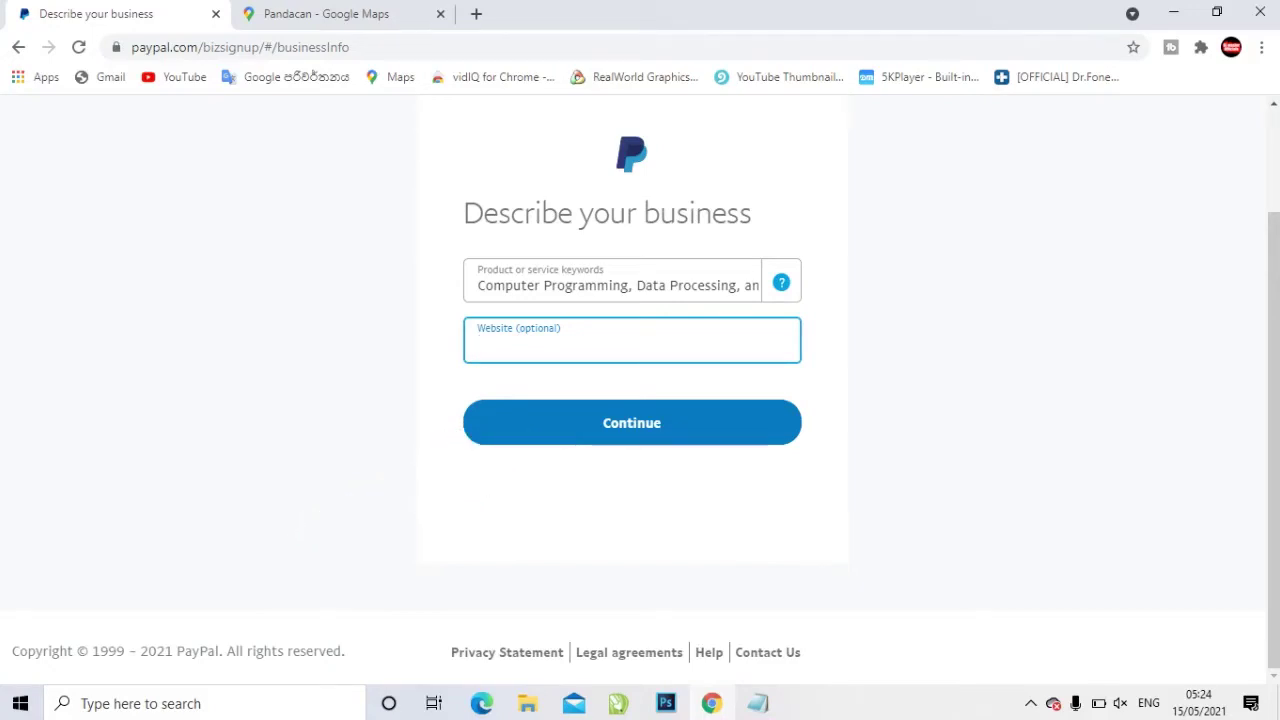
key("Return")
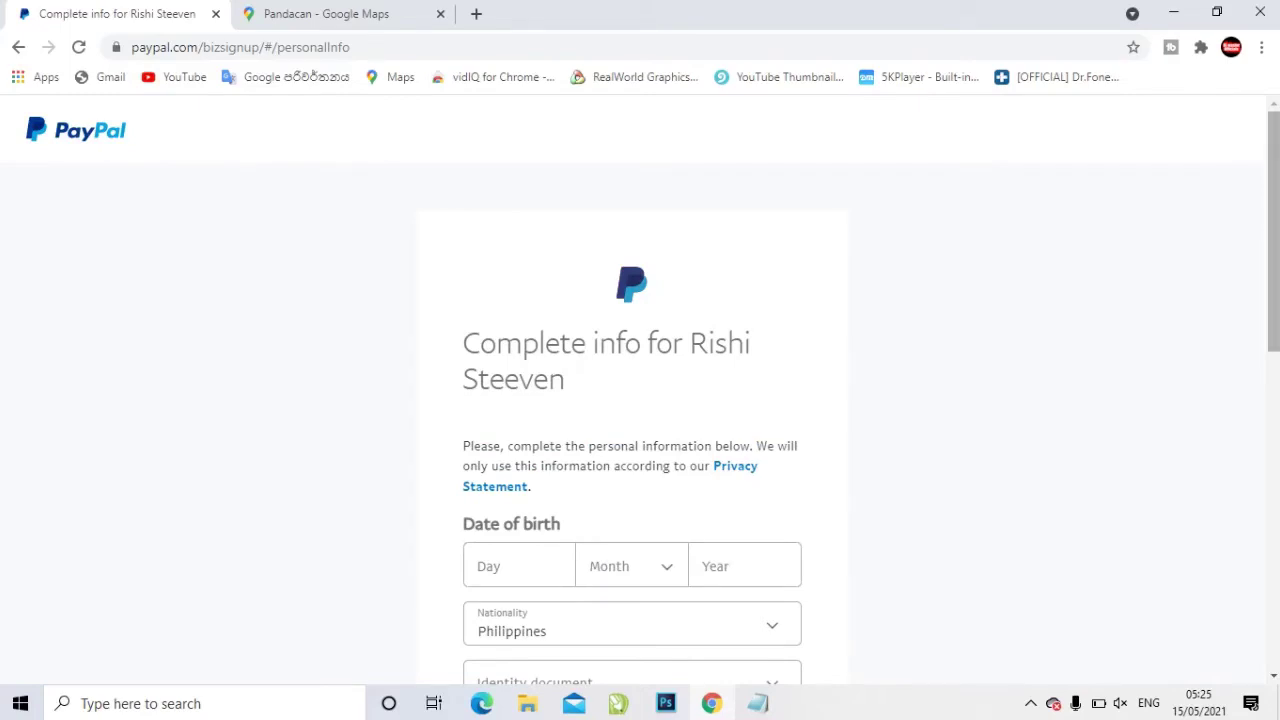
scroll(640, 400, "down", 2)
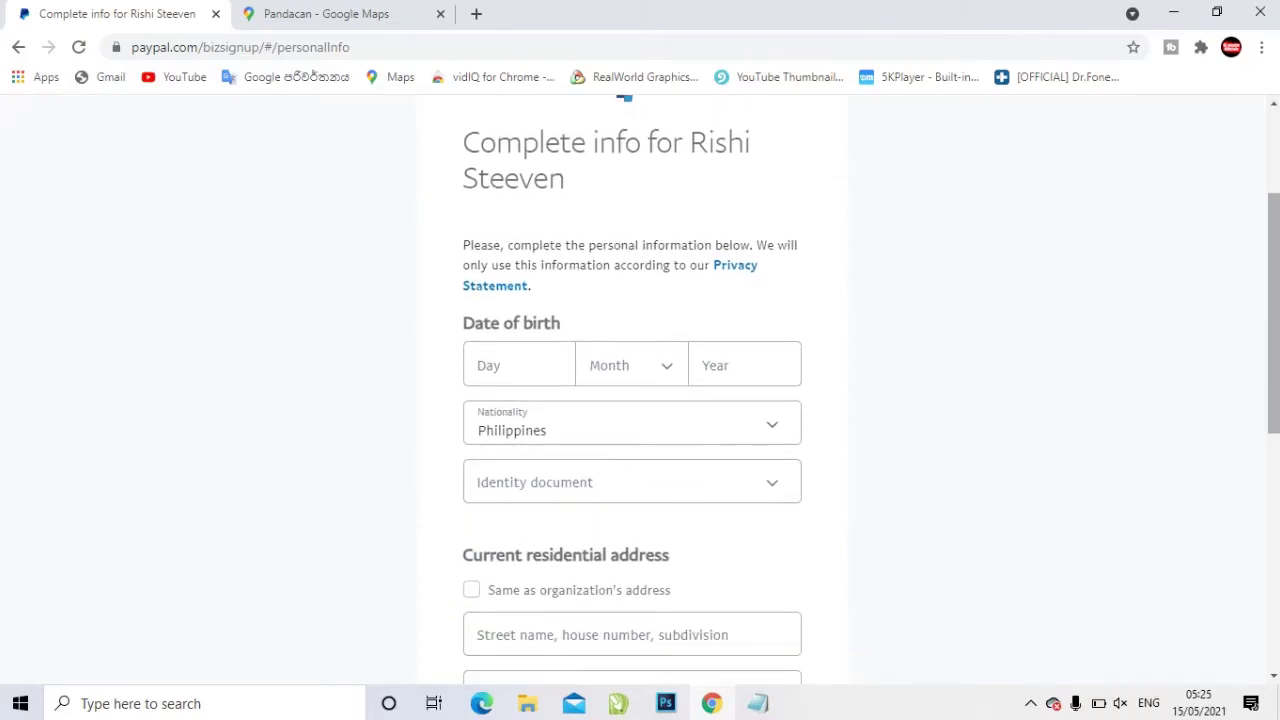
left_click(515, 367)
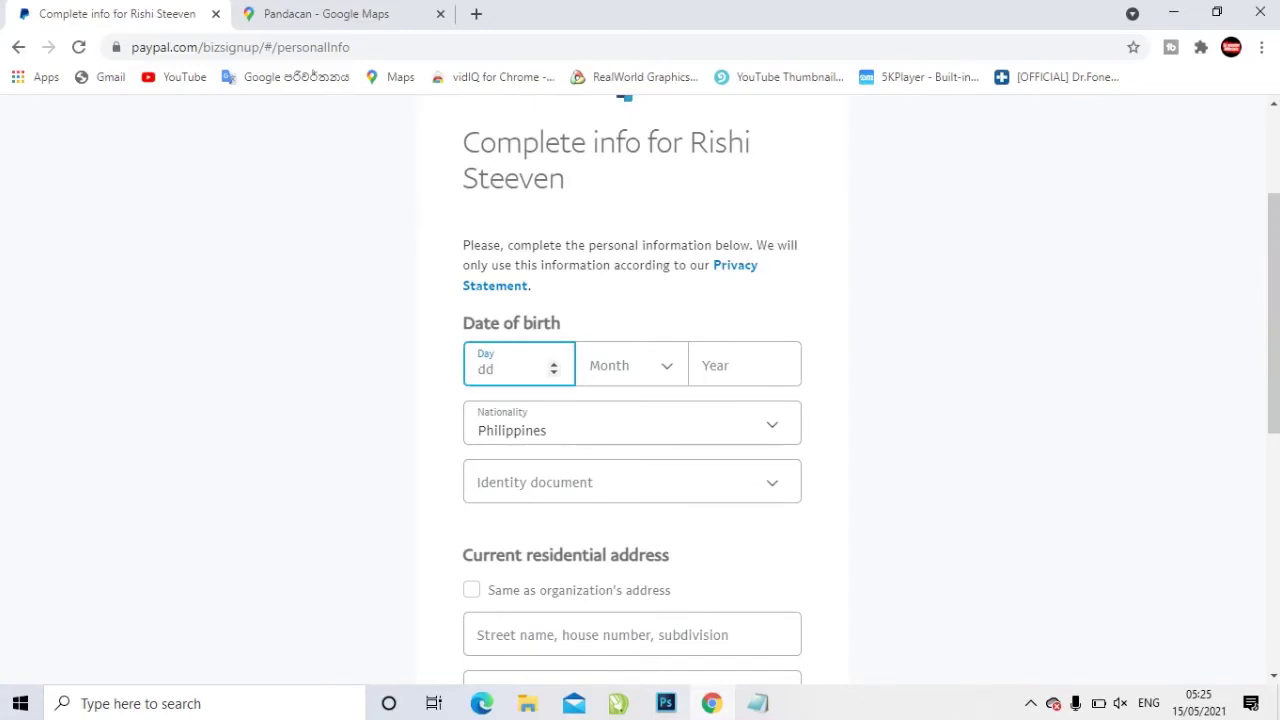
type("10")
left_click(631, 365)
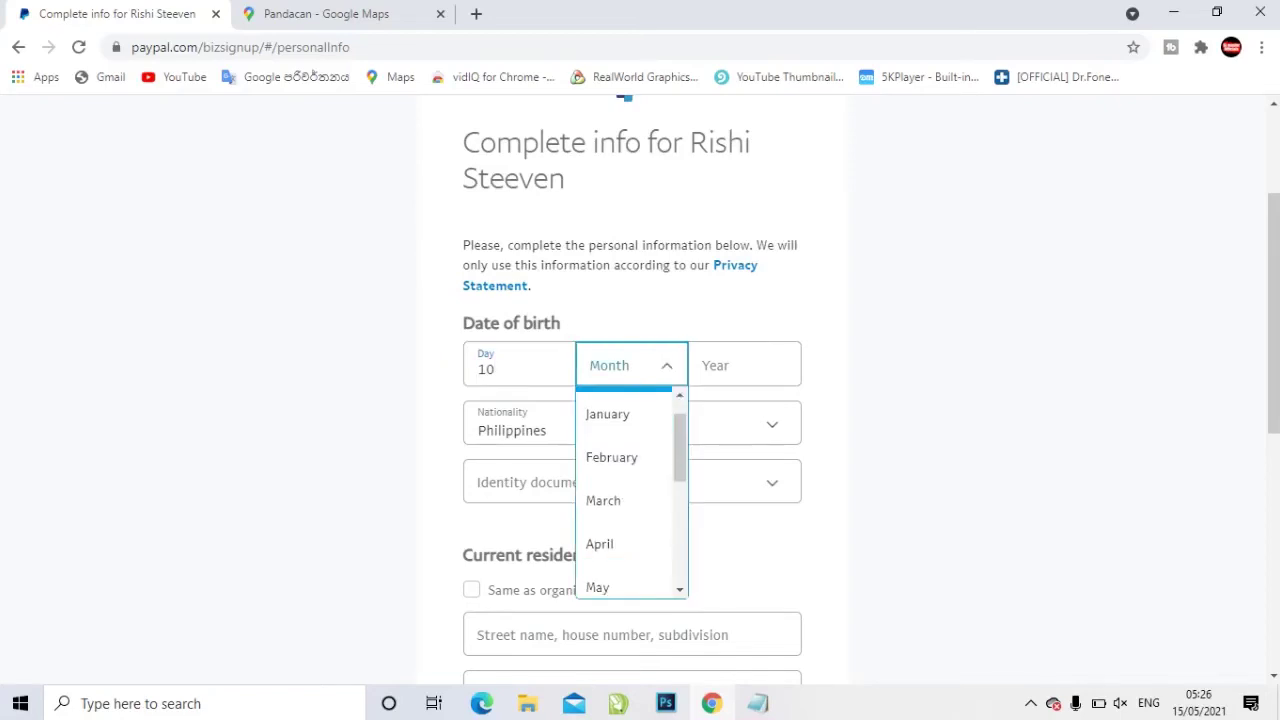
scroll(606, 490, "down", 3)
left_click(606, 451)
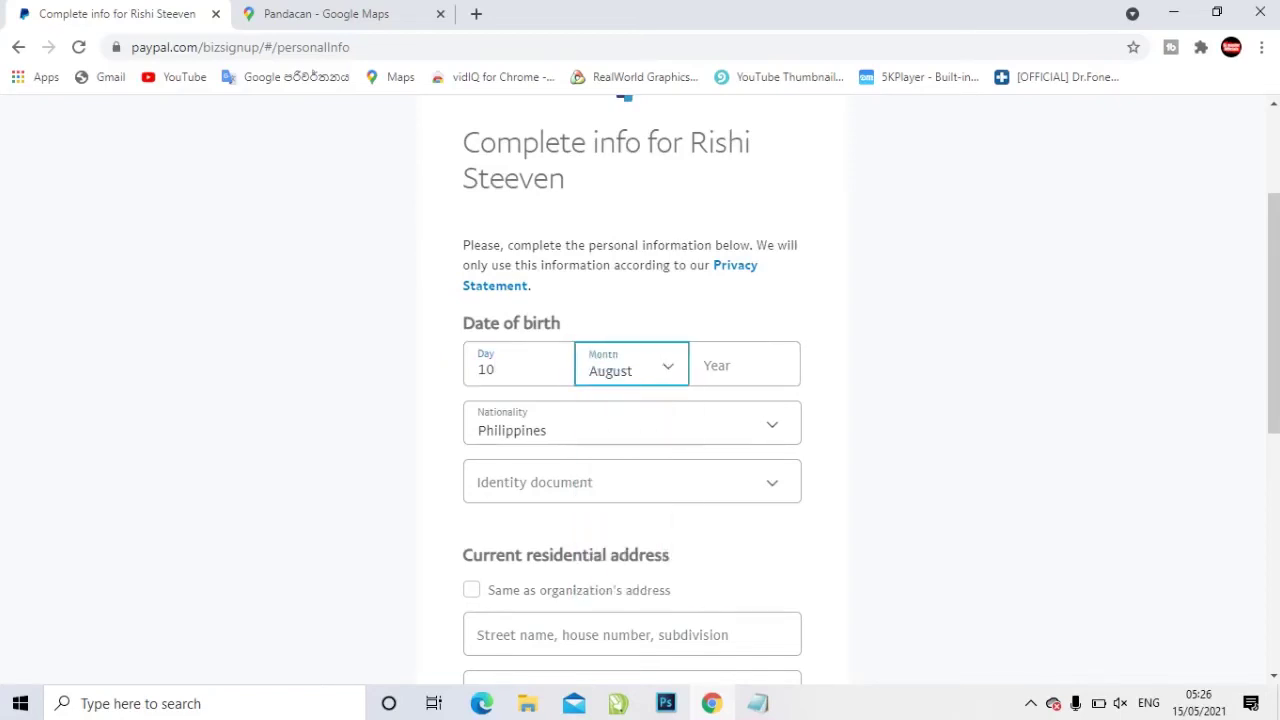
left_click(740, 368)
type("1")
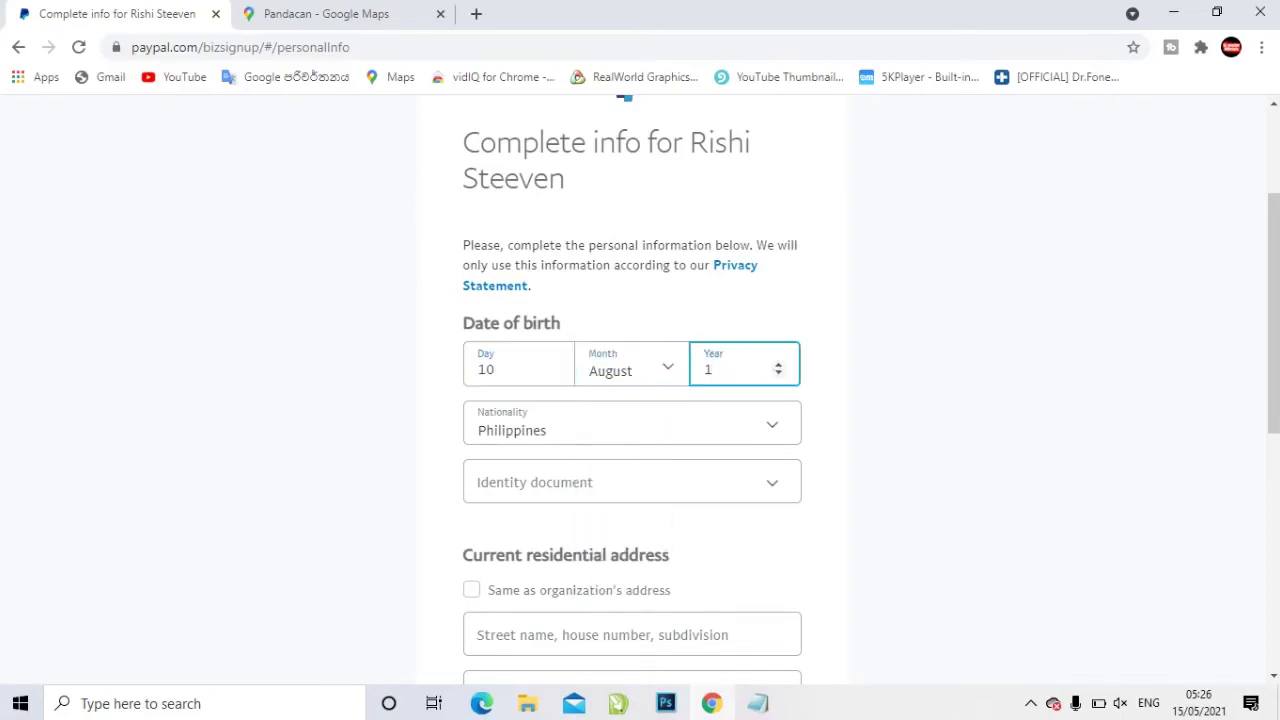
type("997")
Change the nationality from Philippines to Sri Lanka
key("Tab")
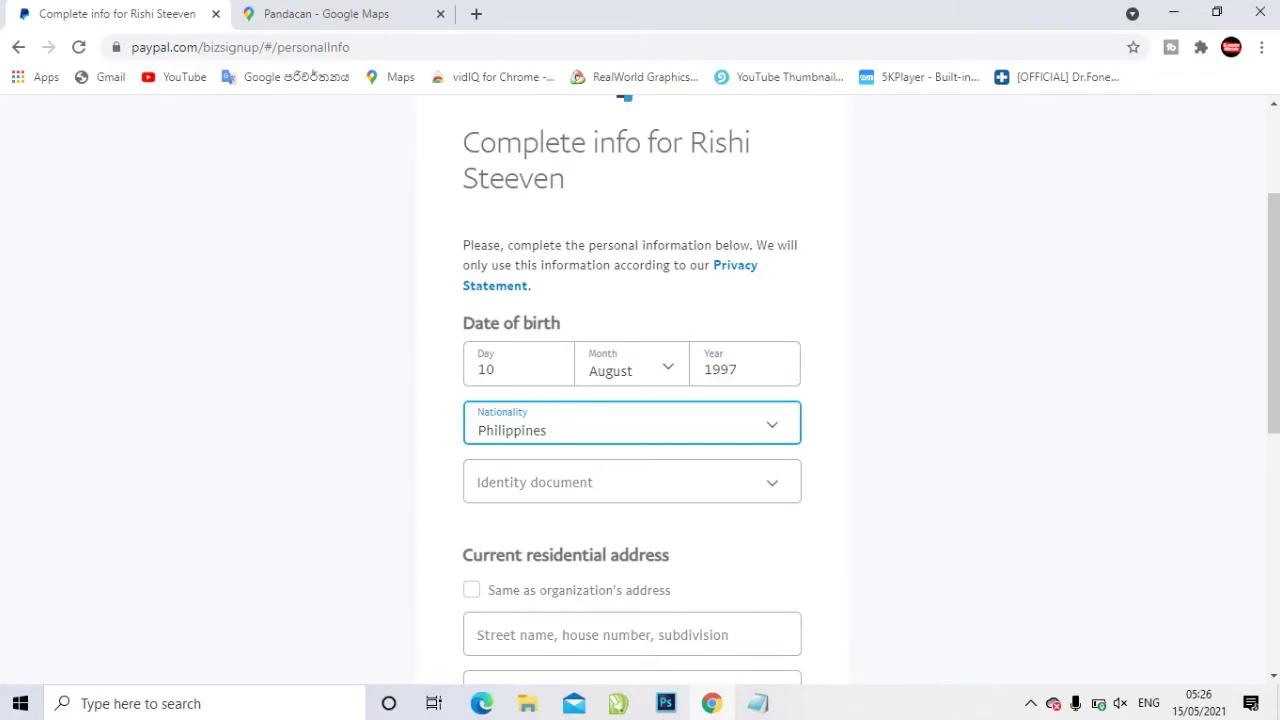
key("space")
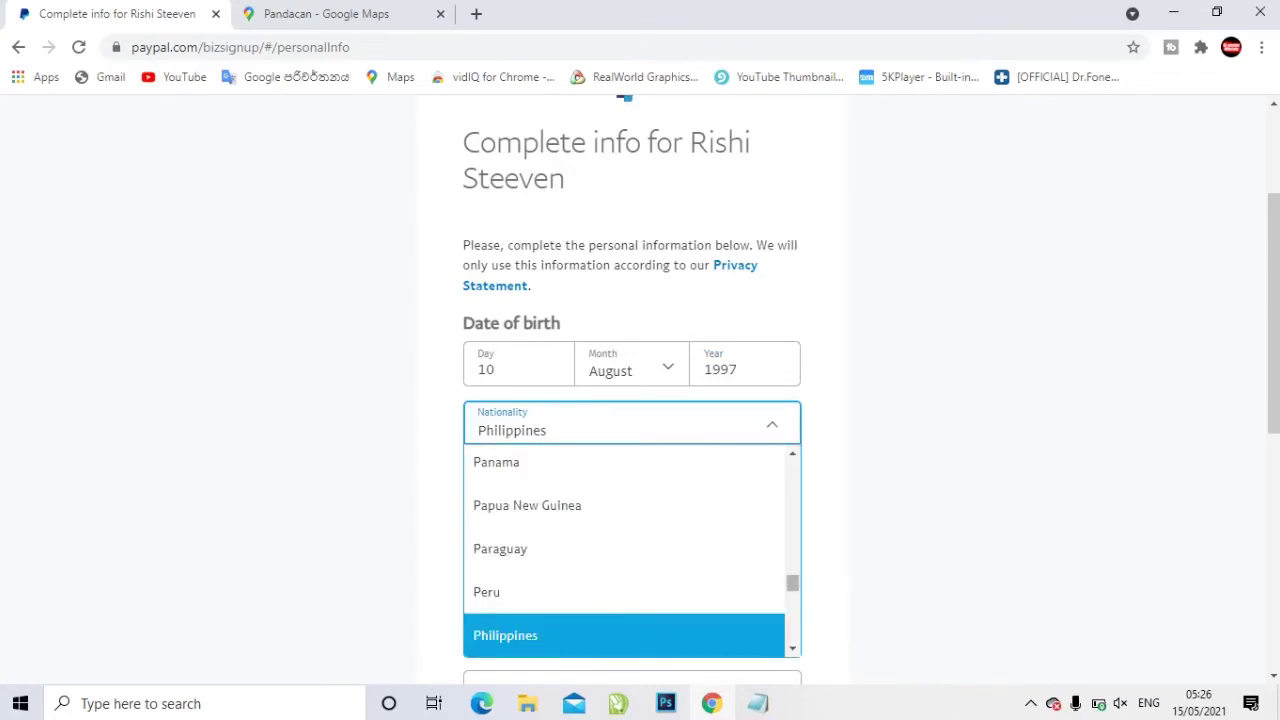
scroll(625, 550, "down", 5)
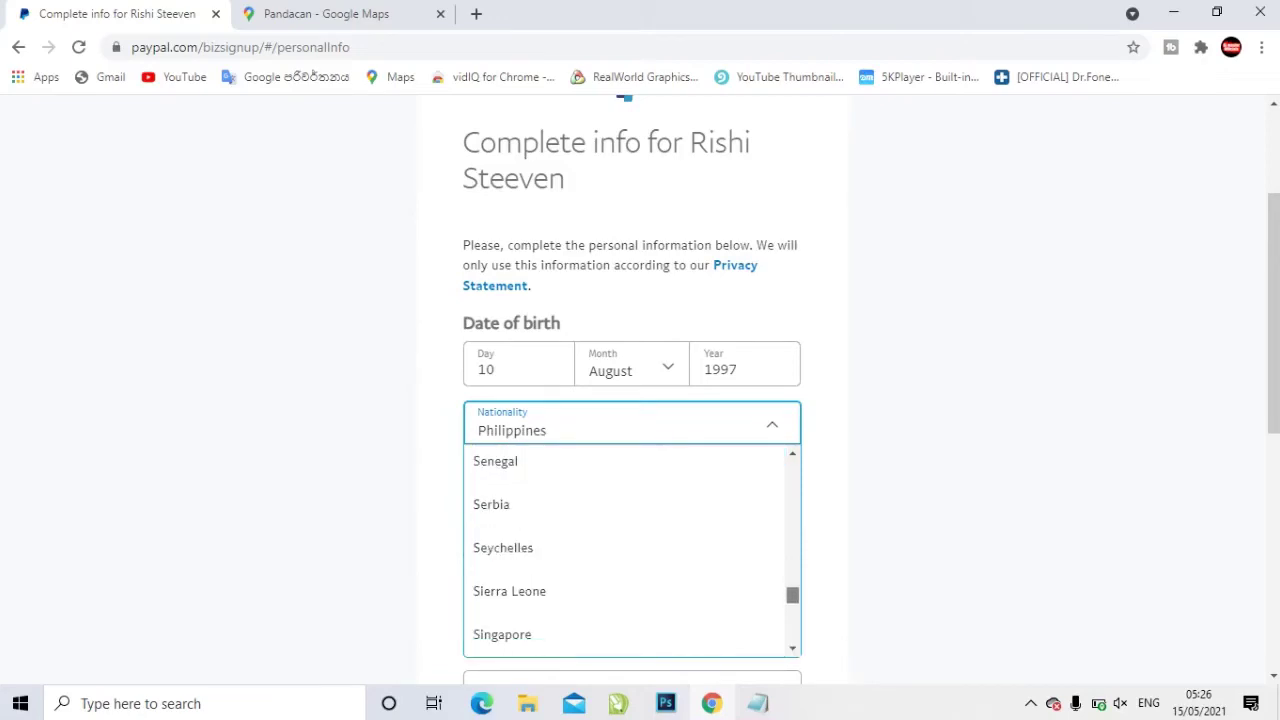
scroll(632, 550, "down", 6)
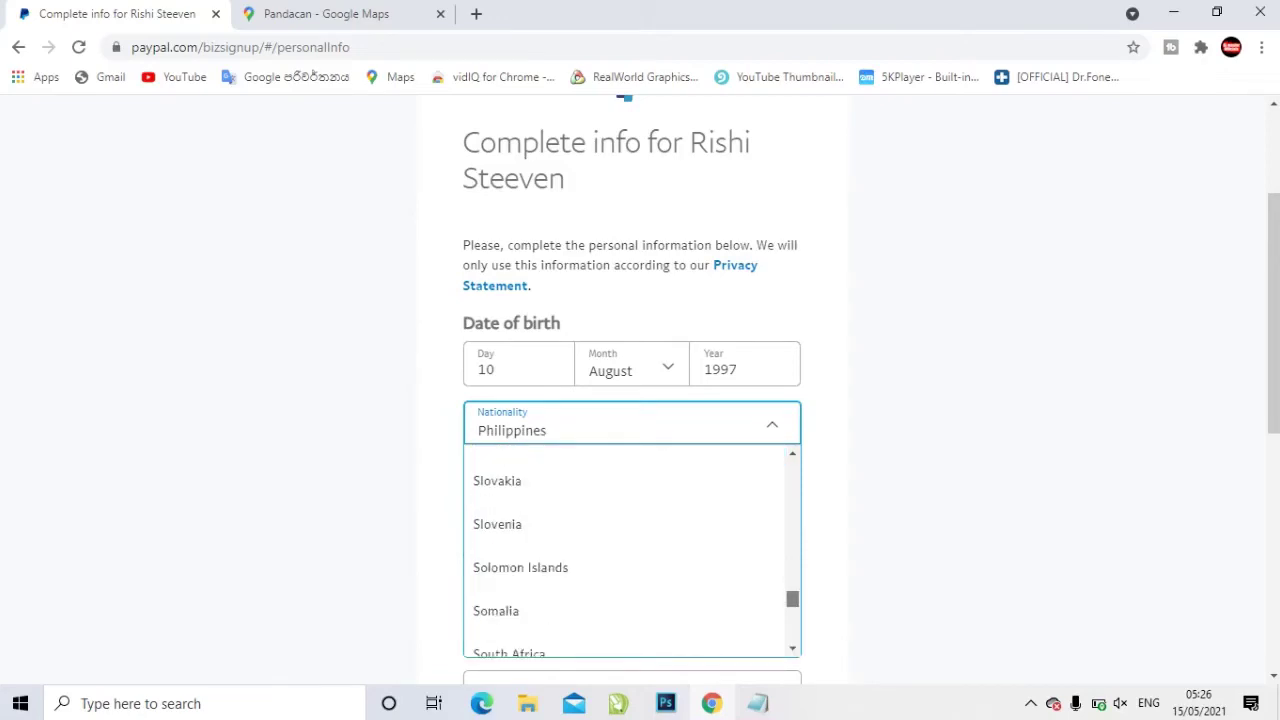
scroll(632, 550, "down", 3)
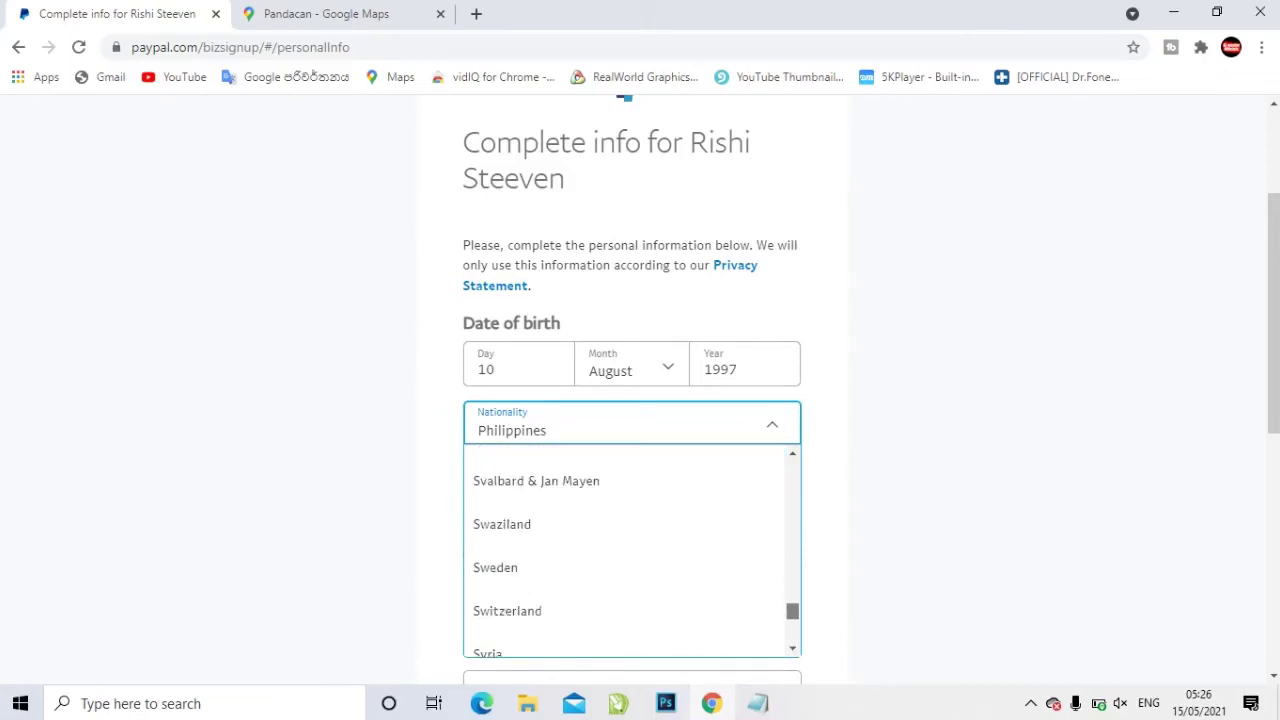
scroll(632, 550, "down", 3)
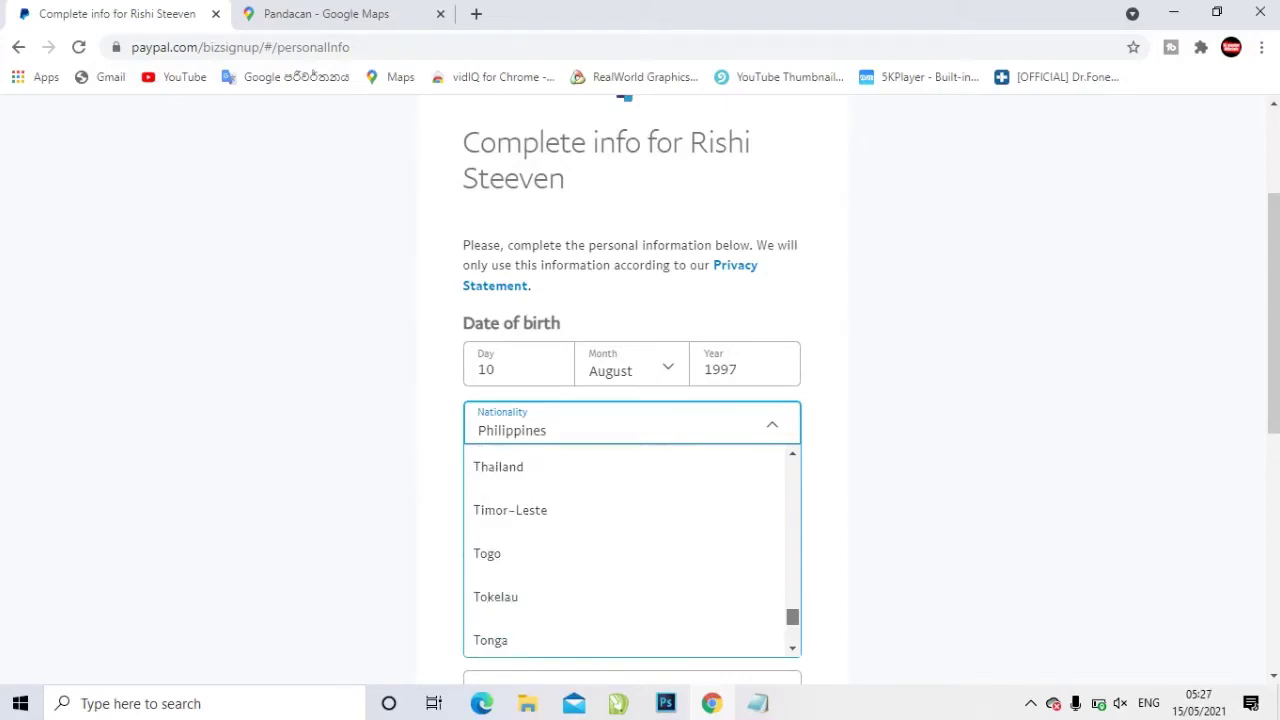
scroll(632, 550, "up", 6)
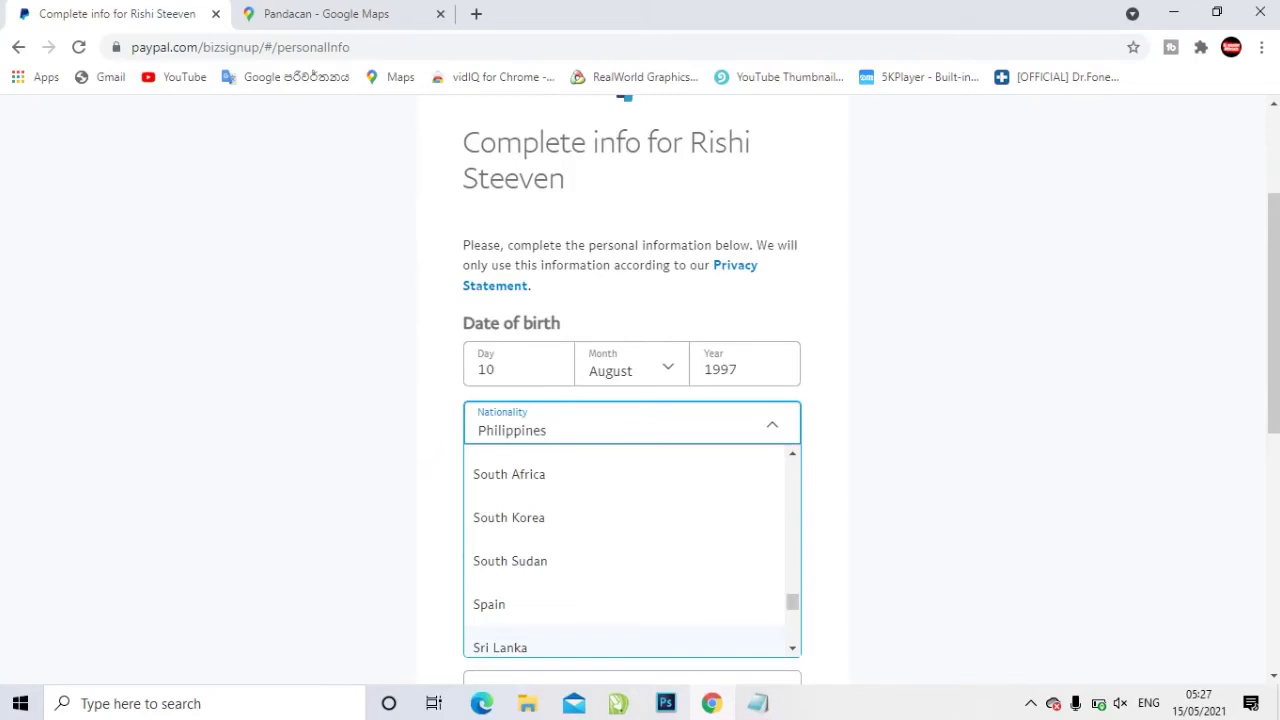
key("Return")
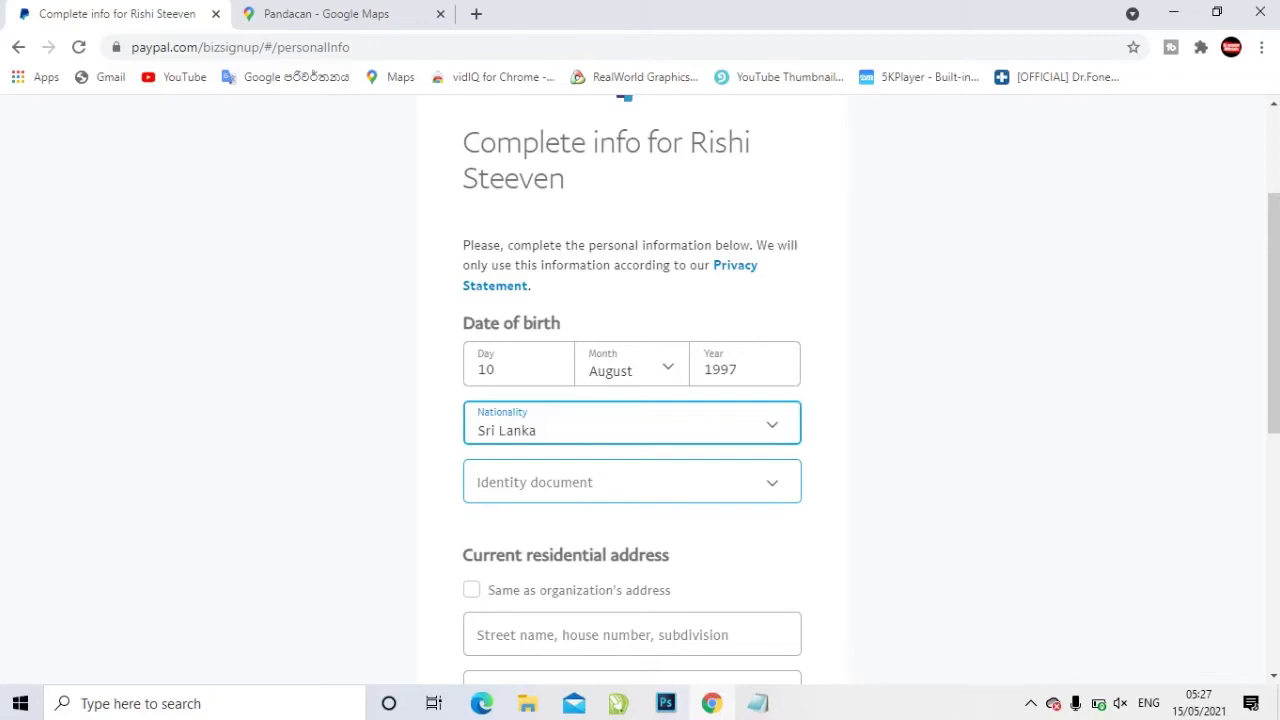
left_click(632, 482)
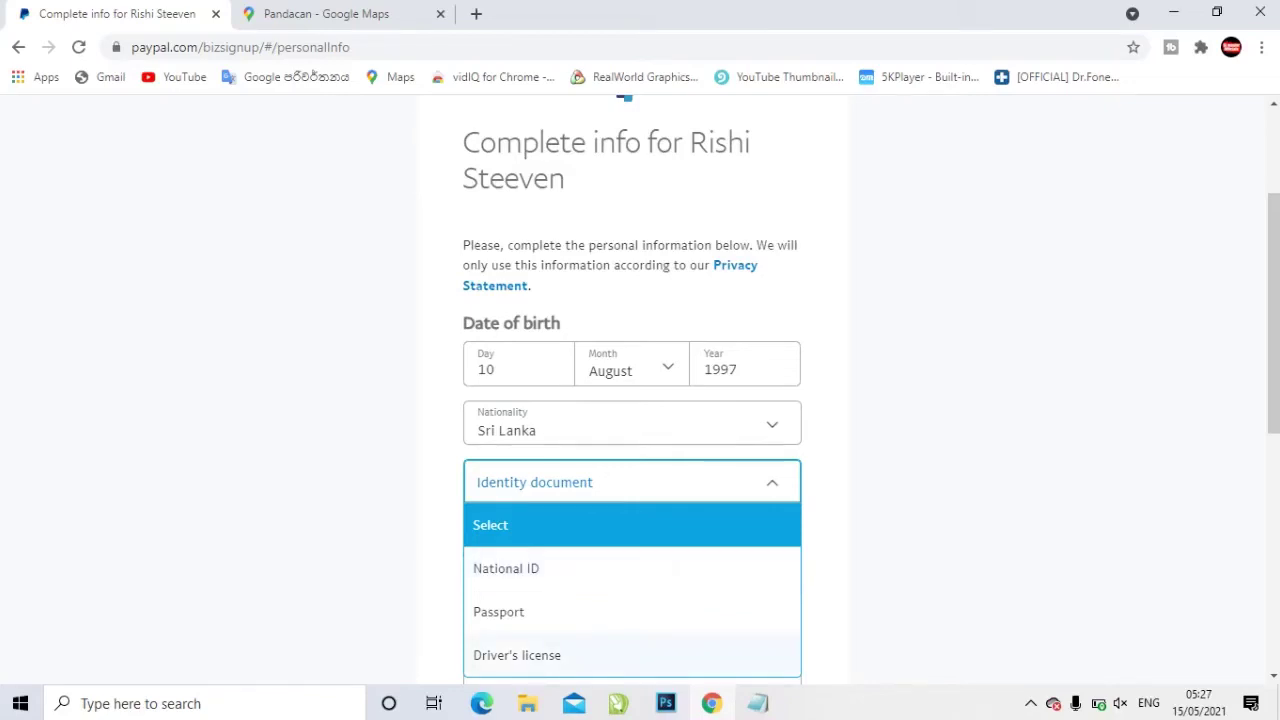
Choose Driver's license as the identity document and enter the license number
left_click(517, 655)
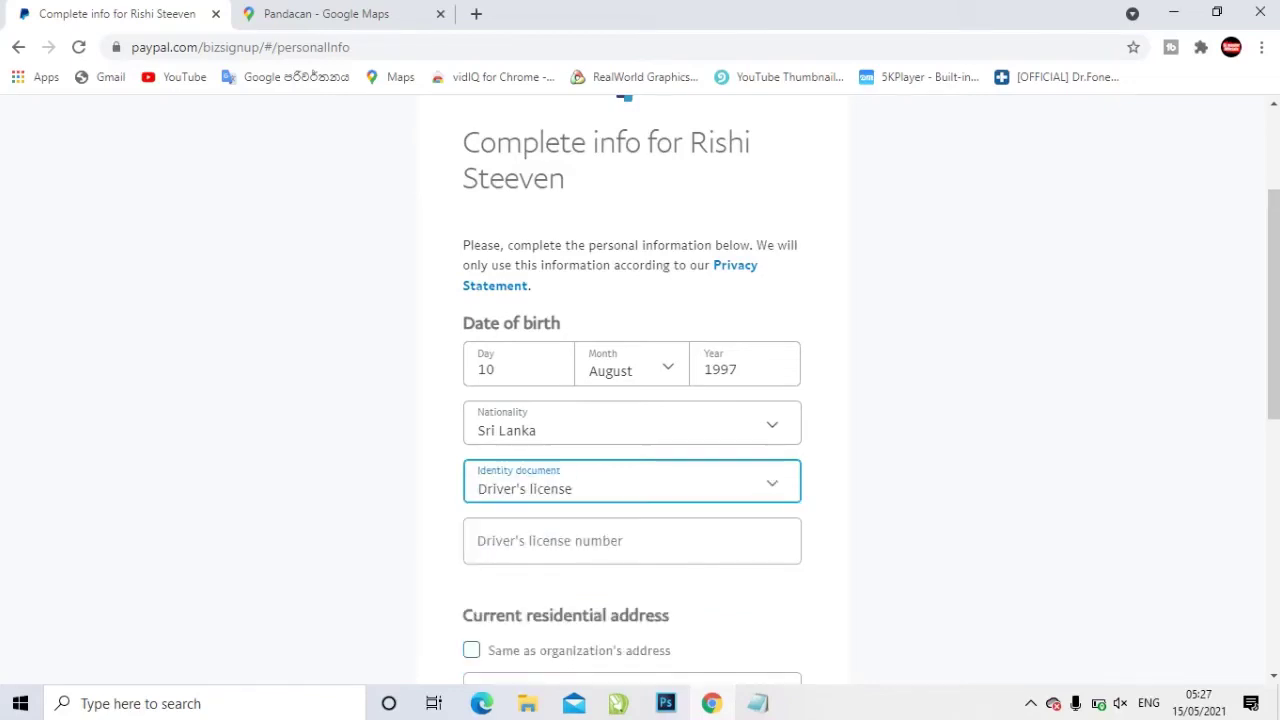
left_click(631, 541)
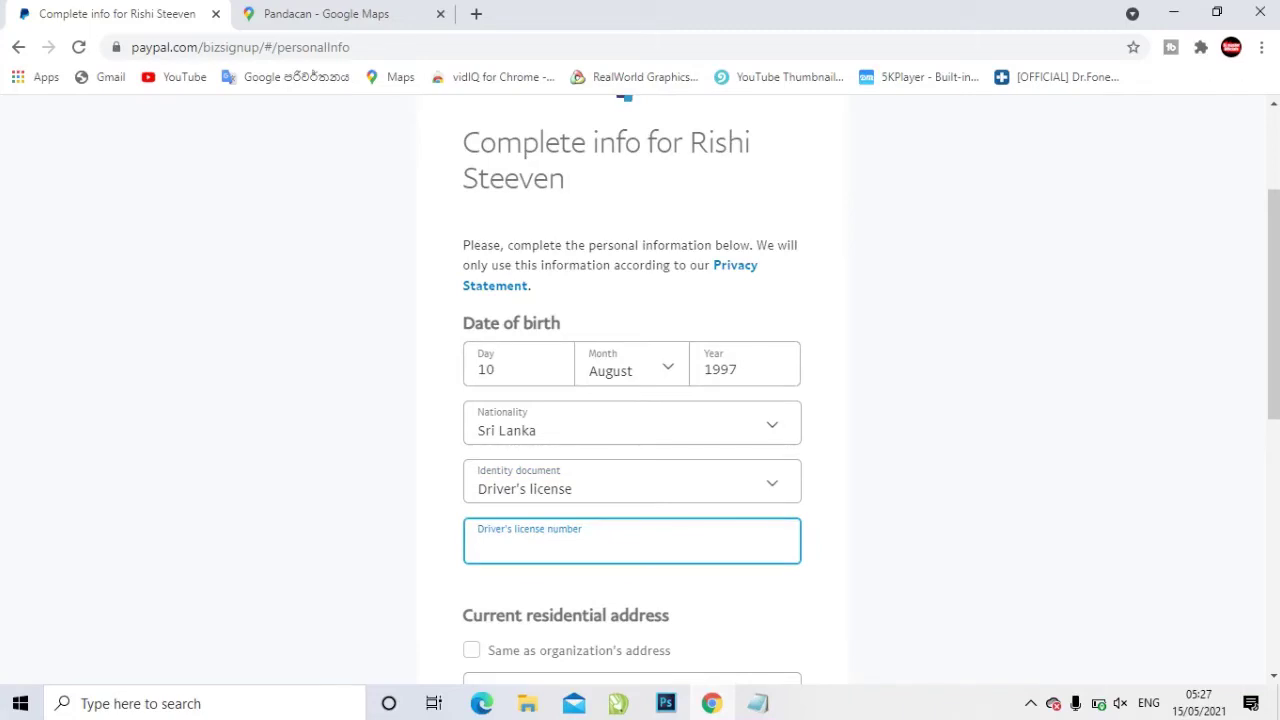
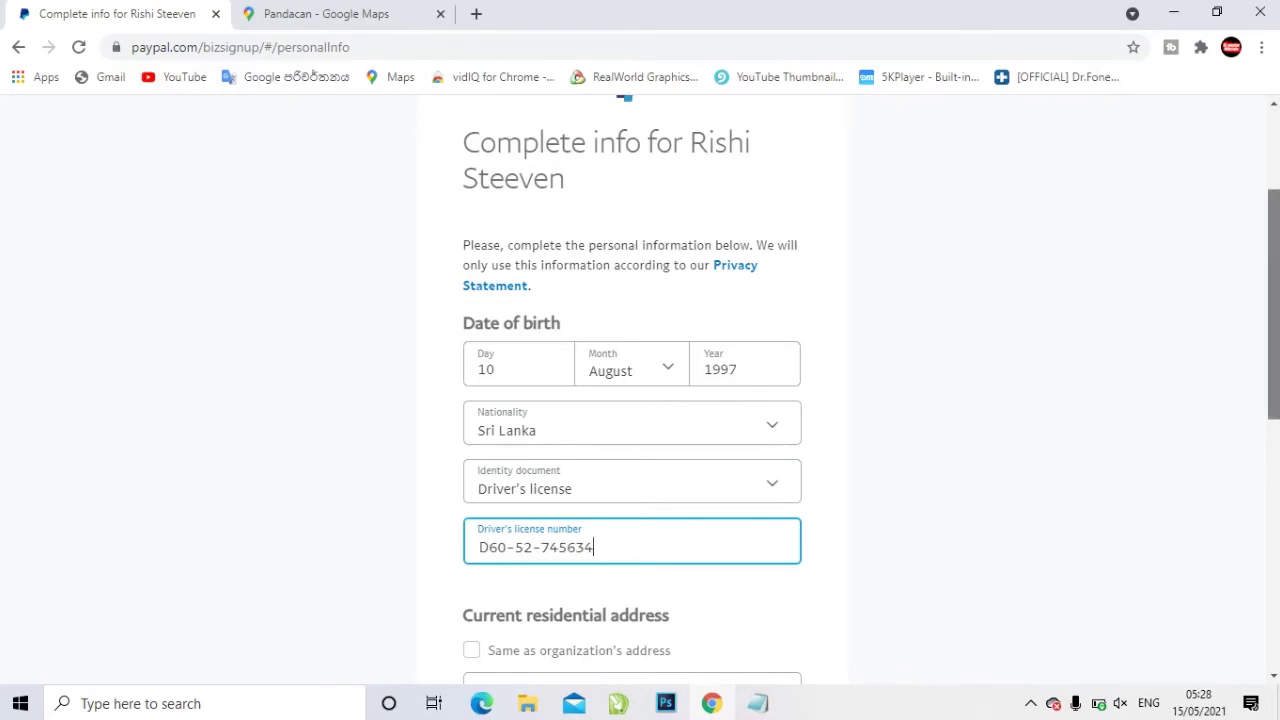
Reuse the organization's address as the home address and submit the personal information
scroll(640, 390, "down", 2)
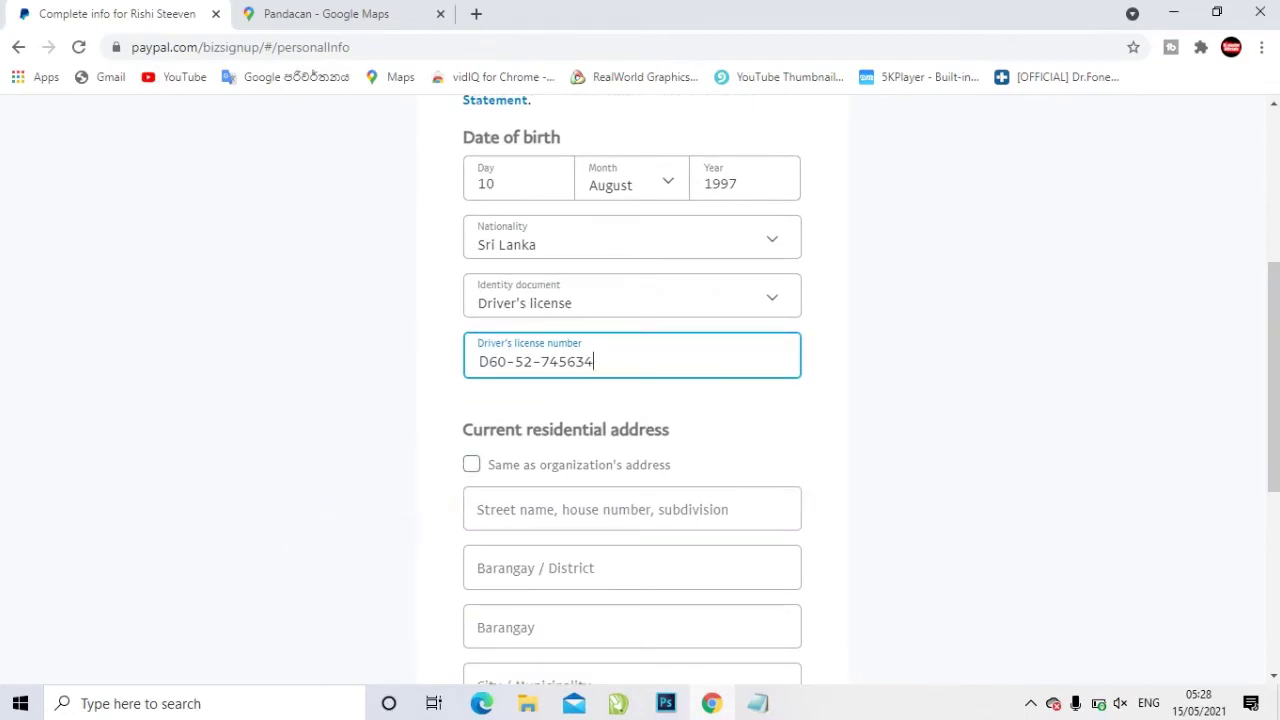
left_click(471, 464)
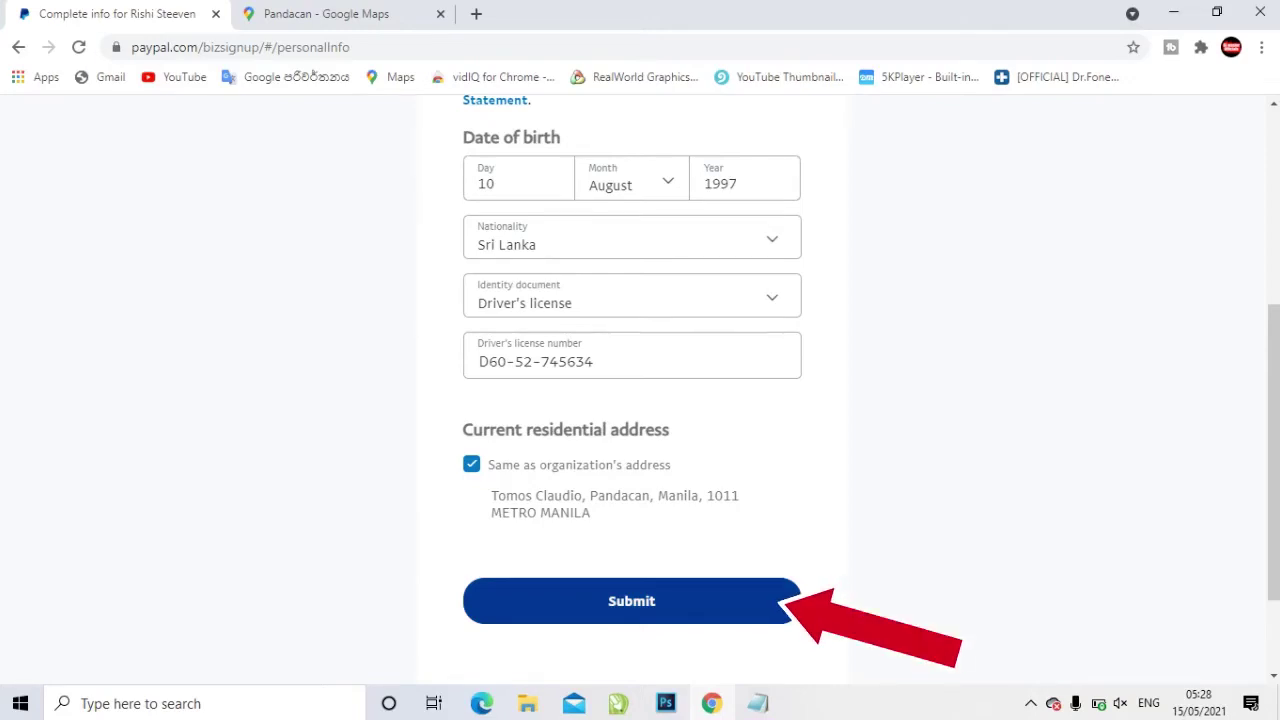
left_click(631, 600)
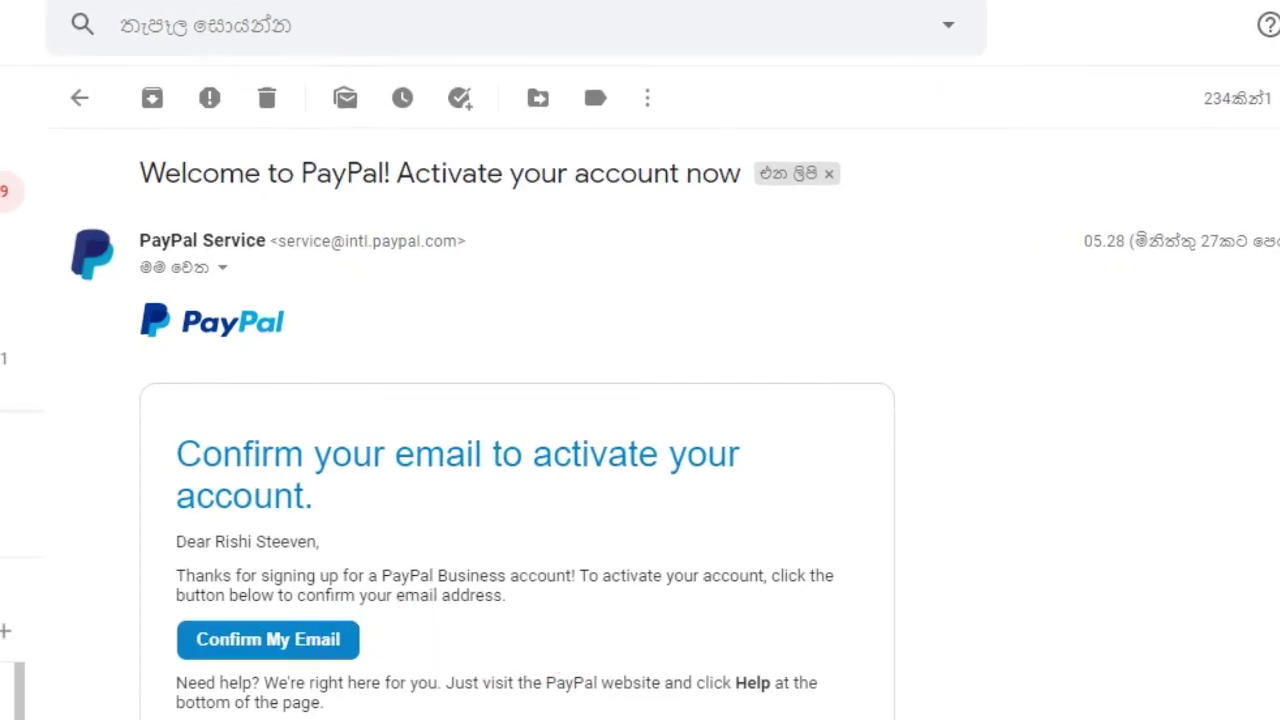
Use Confirm My Email in PayPal's Gmail welcome message to verify the address
left_click(276, 631)
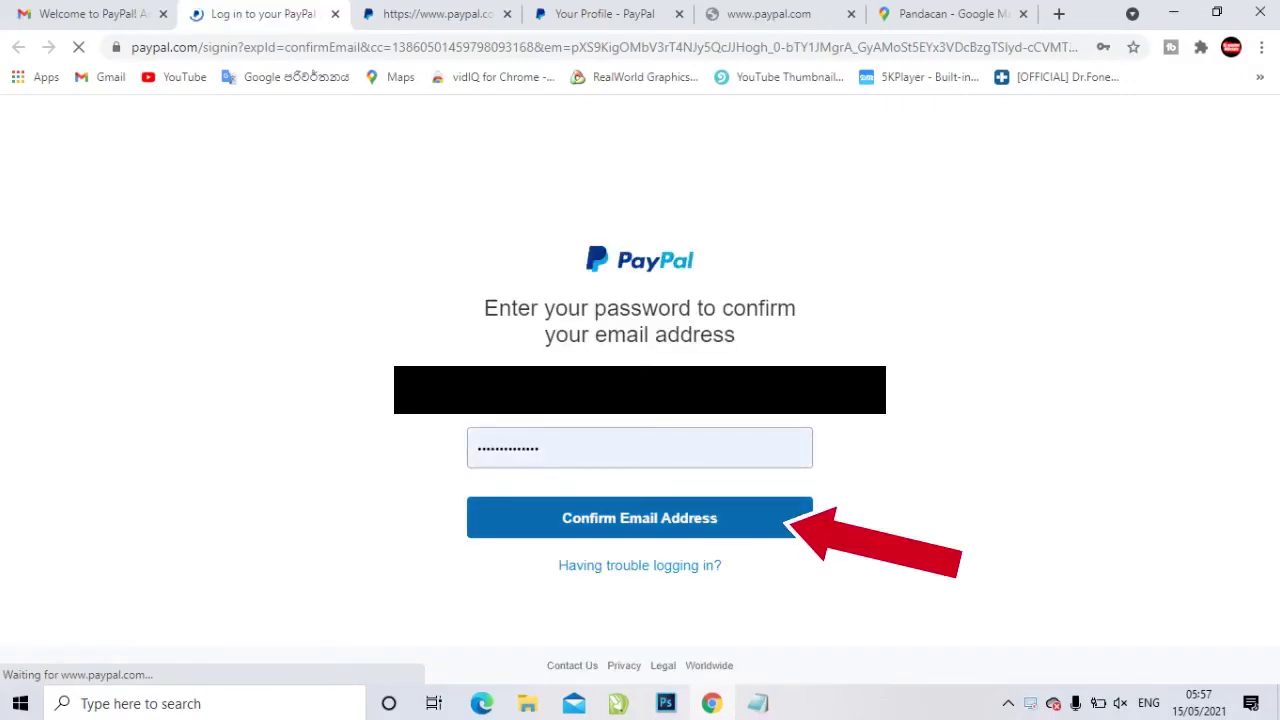
Submit the entered password to confirm the email address and load the Summary dashboard
key("Return")
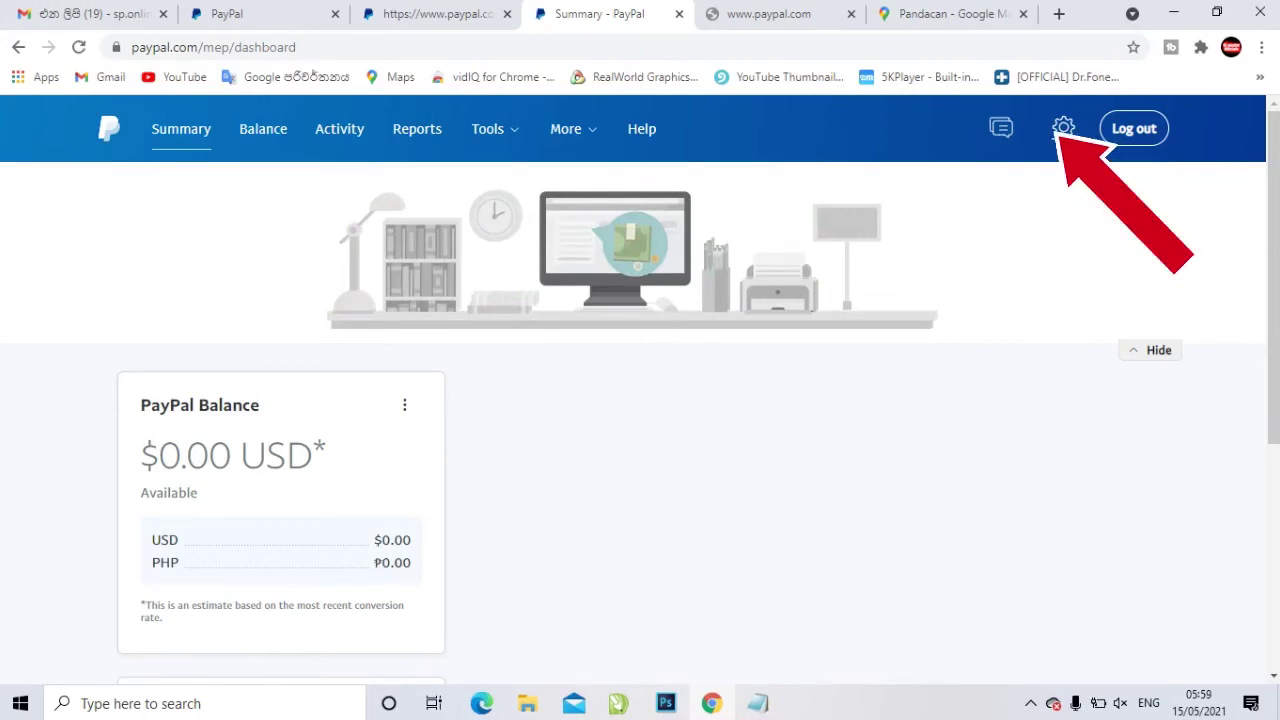
Go through the settings gear and Your Profile to the Phone number settings under Login and security
left_click(1063, 128)
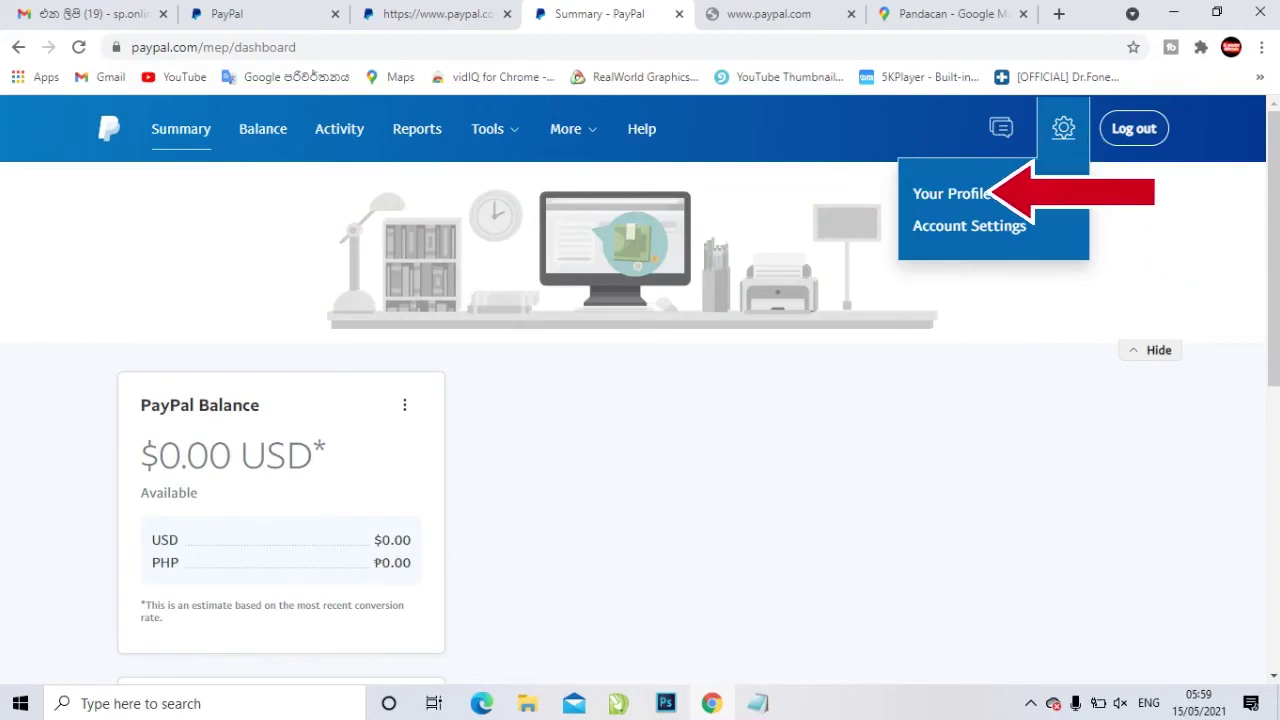
left_click(951, 193)
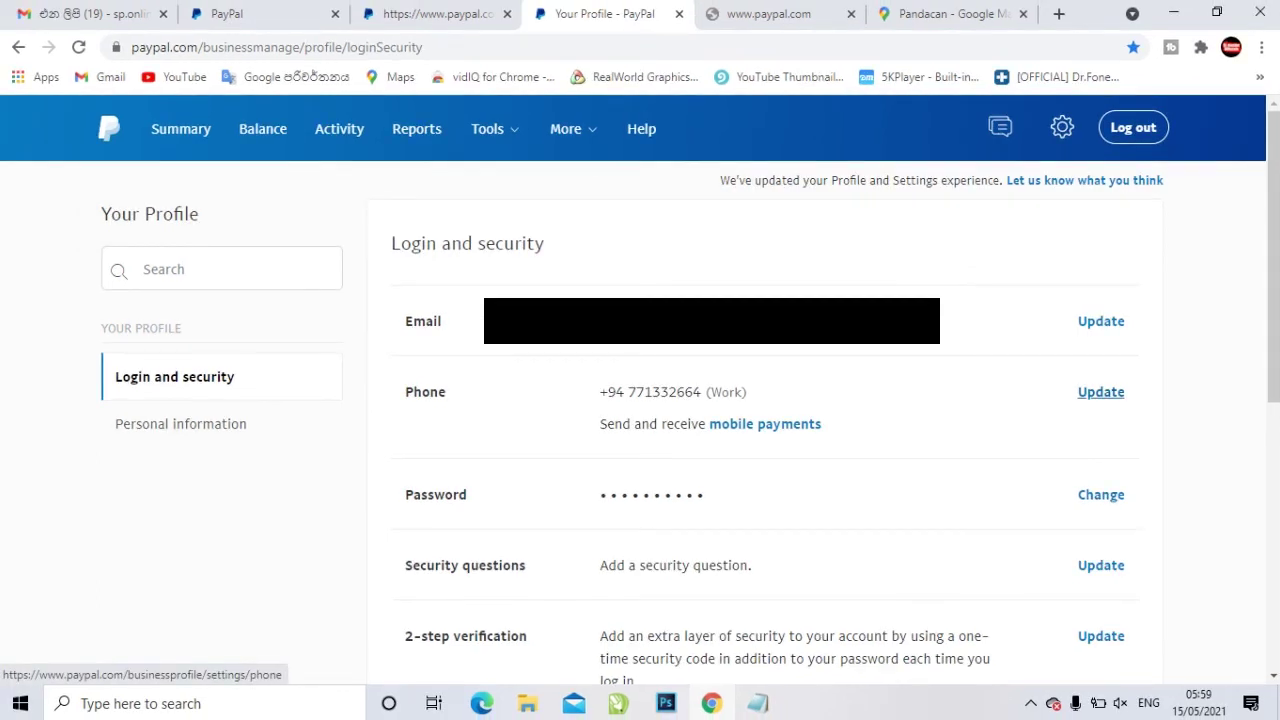
left_click(1101, 392)
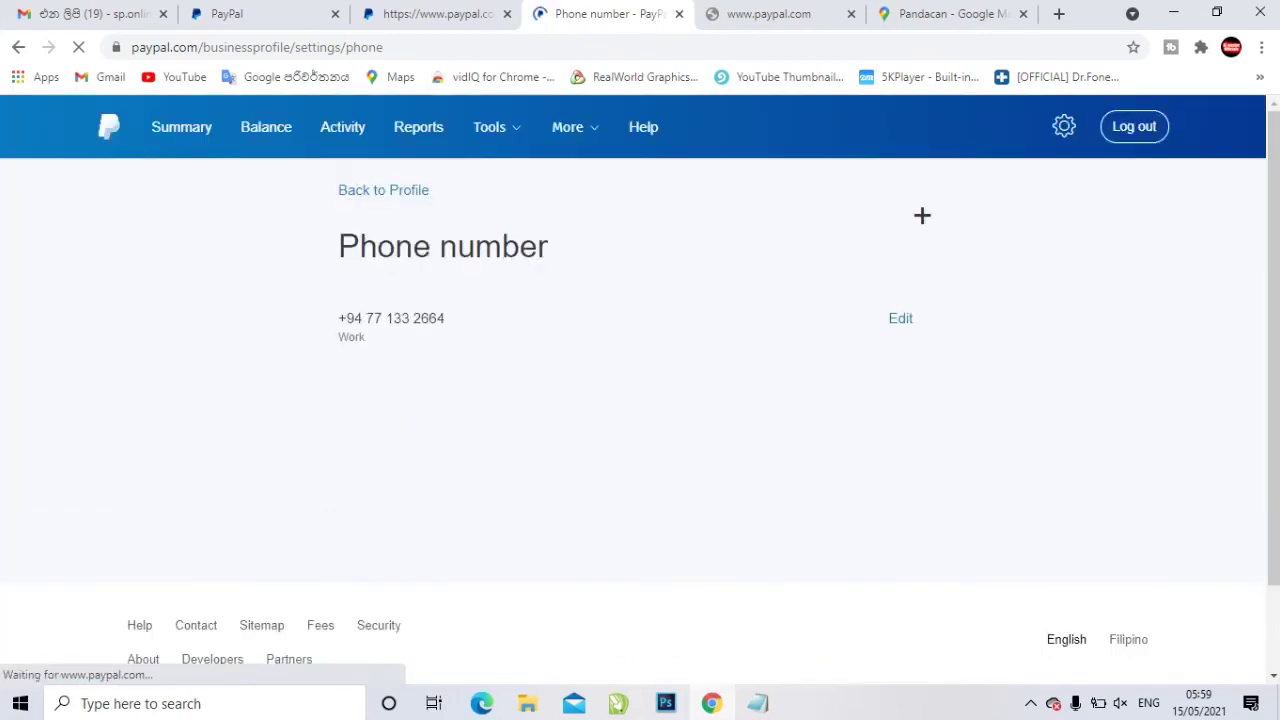
Edit the primary phone number, switch its type from Work to Mobile, and submit the change
left_click(900, 318)
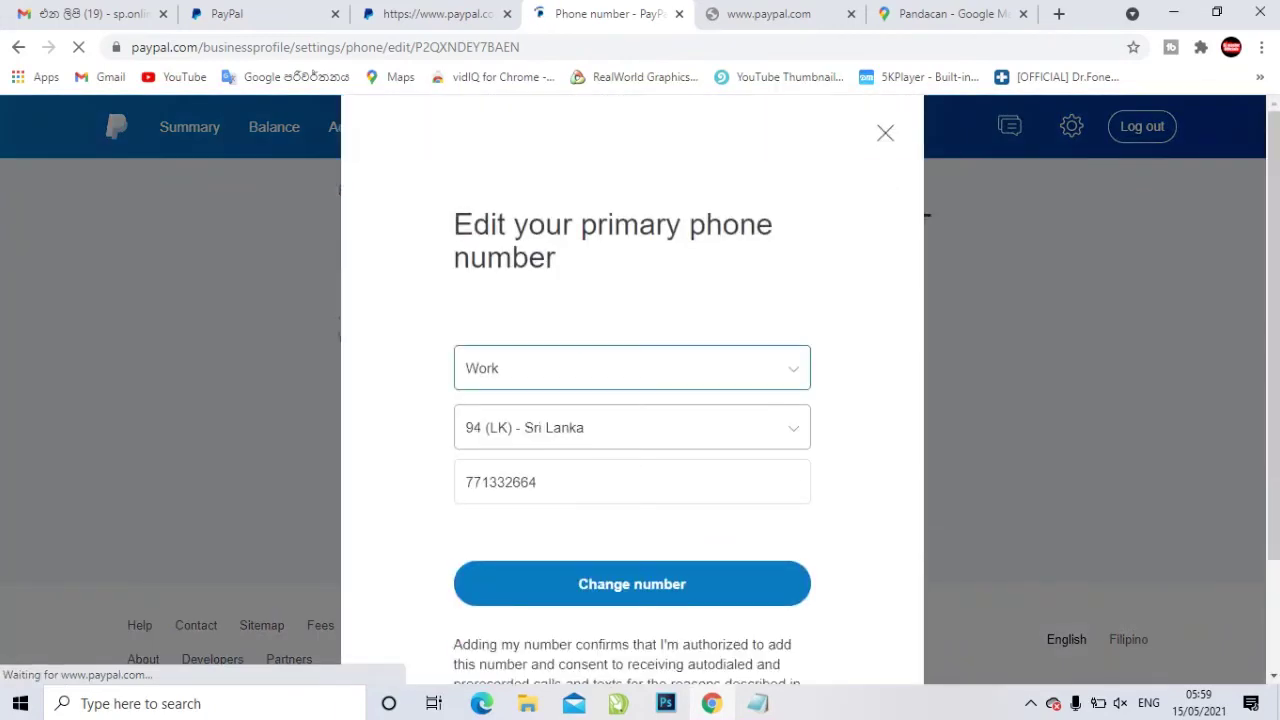
key("space")
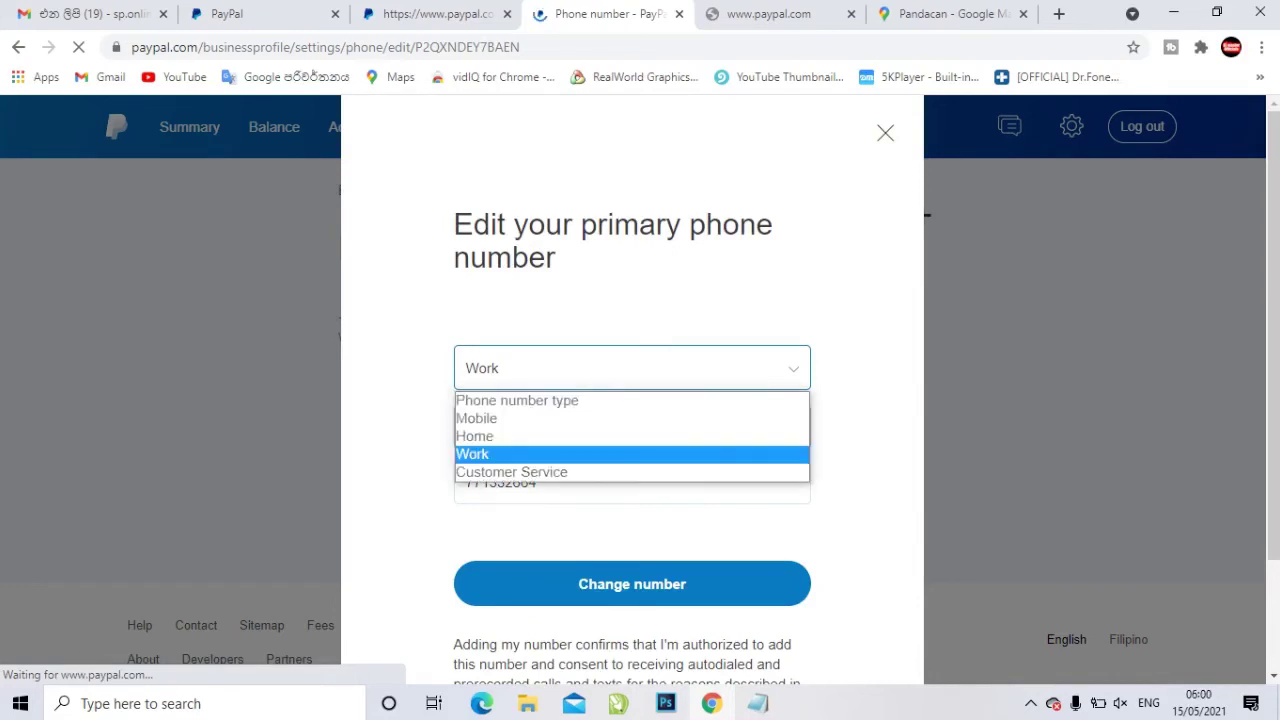
key("Up")
key("Up")
key("Up")
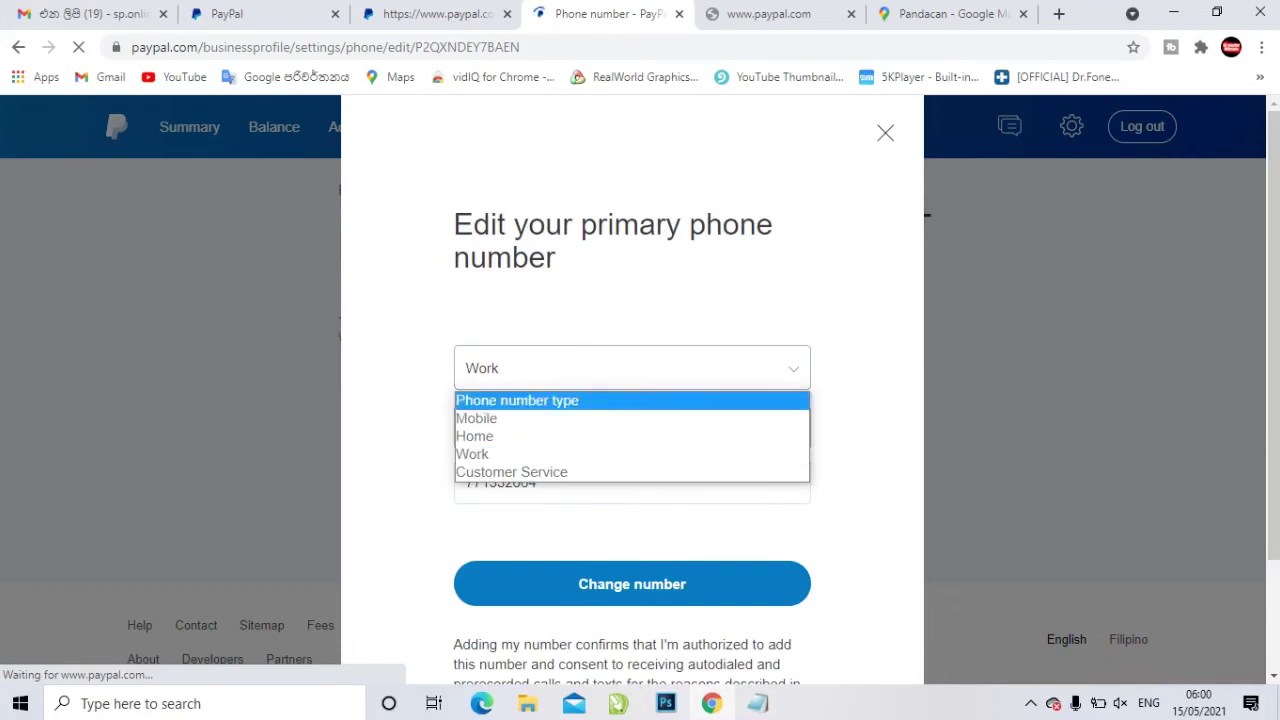
key("Down")
key("Return")
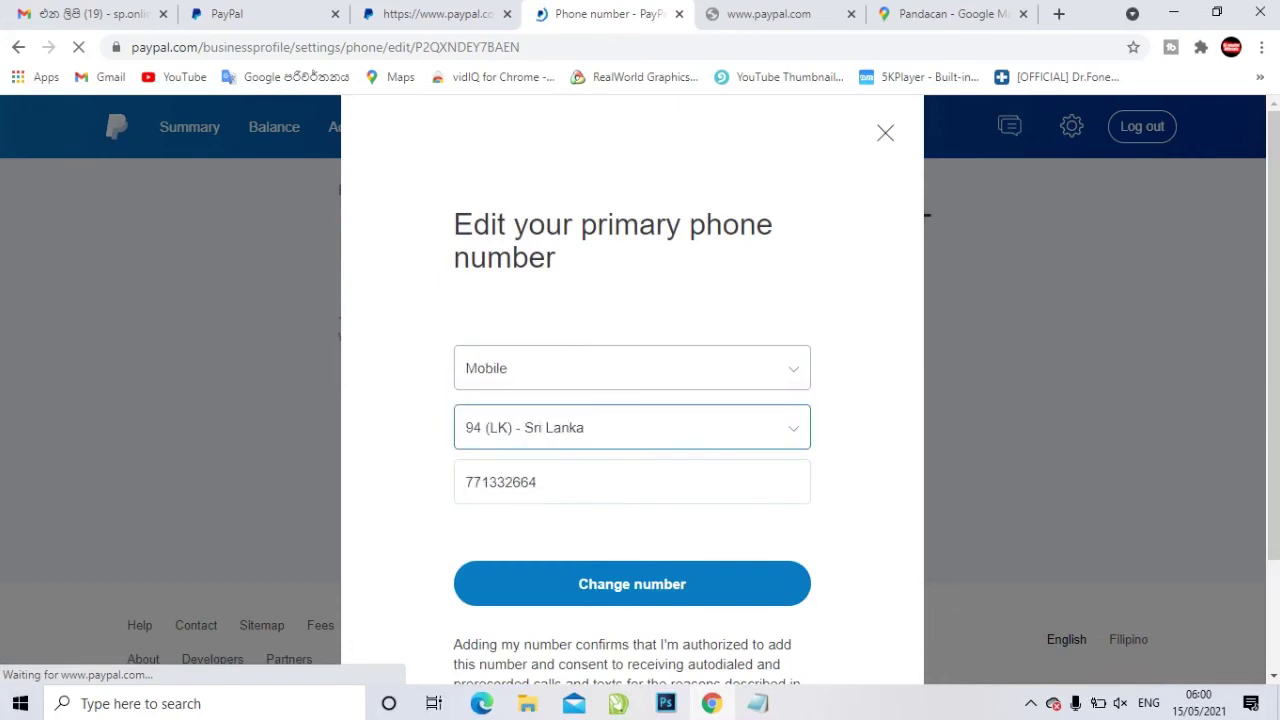
key("Tab")
key("Tab")
key("Return")
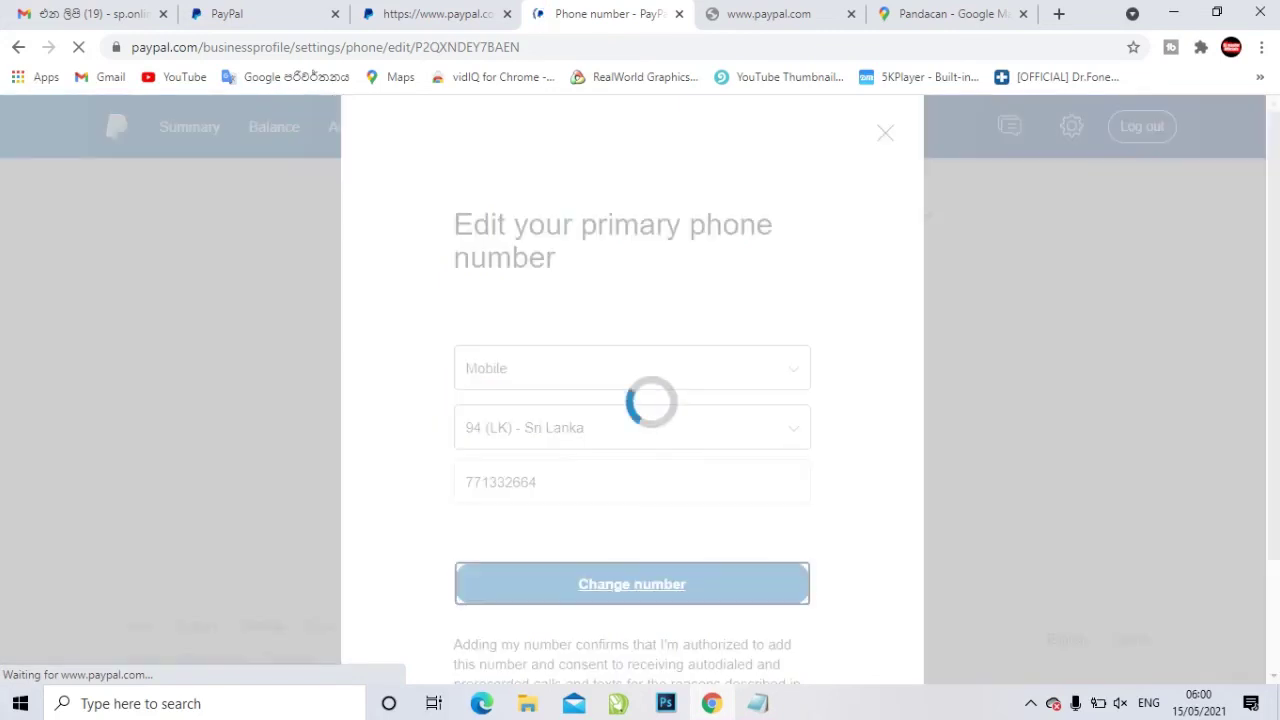